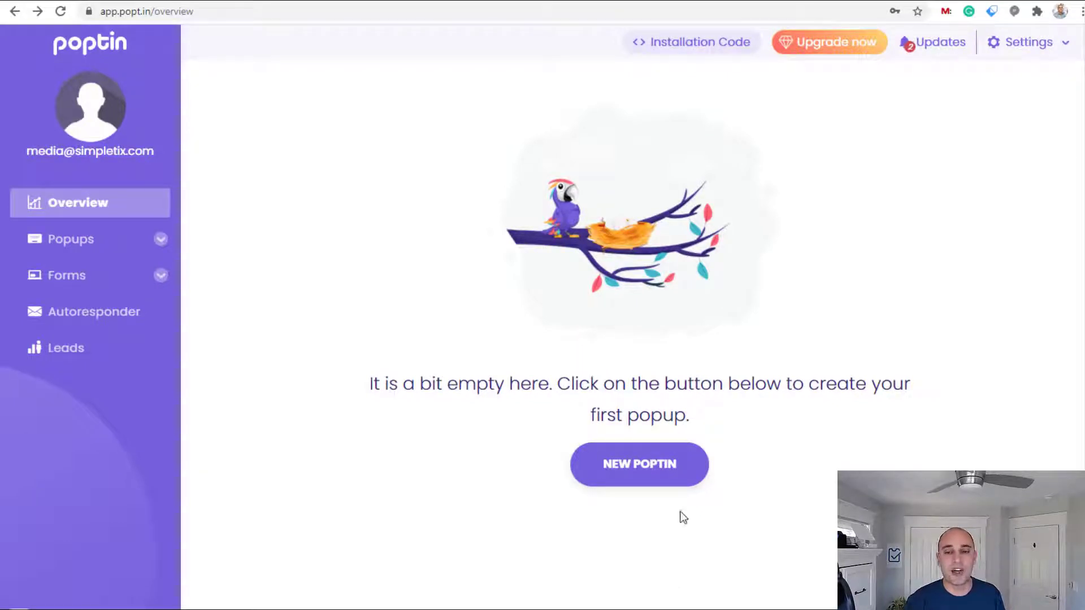
Start a new poptin to bring up the Popup or Embedded Form choice
{"action": "left_click", "coordinate": [659, 481]}
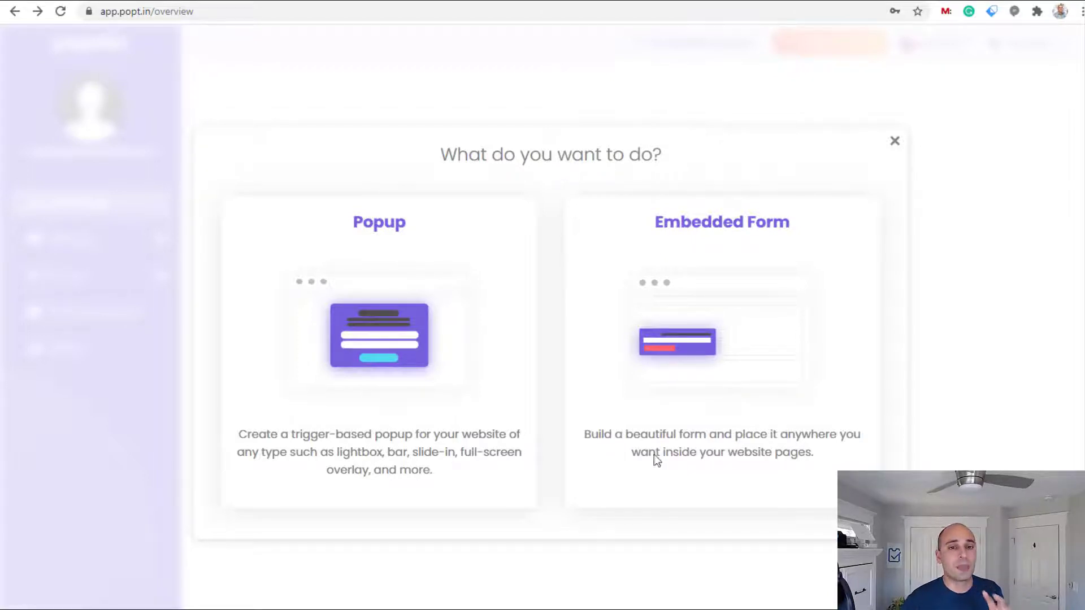
Choose Popup and browse the Announcements template gallery
{"action": "left_click", "coordinate": [506, 356]}
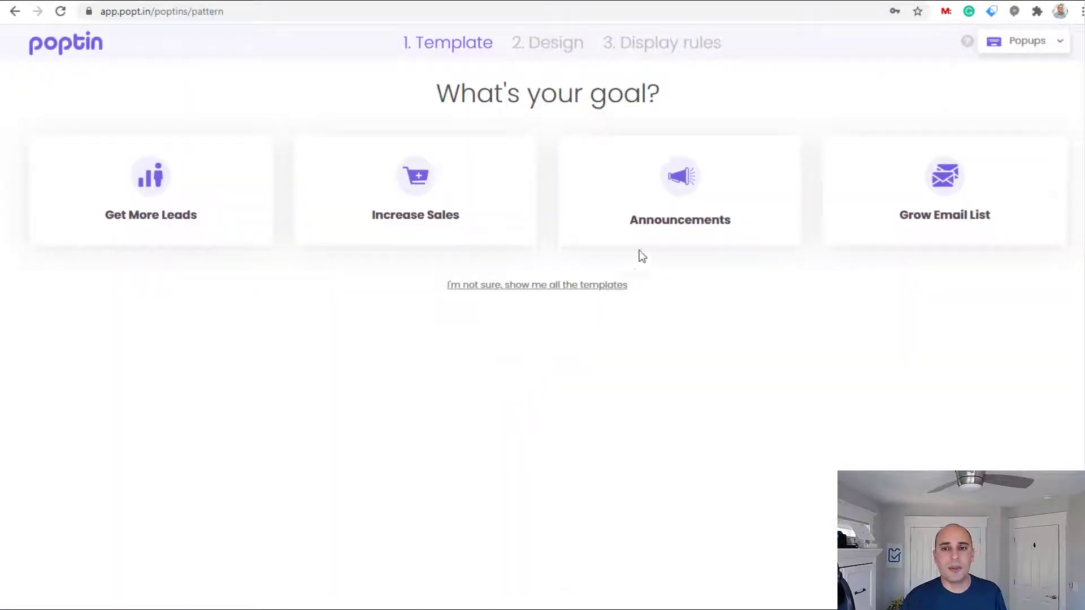
{"action": "left_click", "coordinate": [666, 221]}
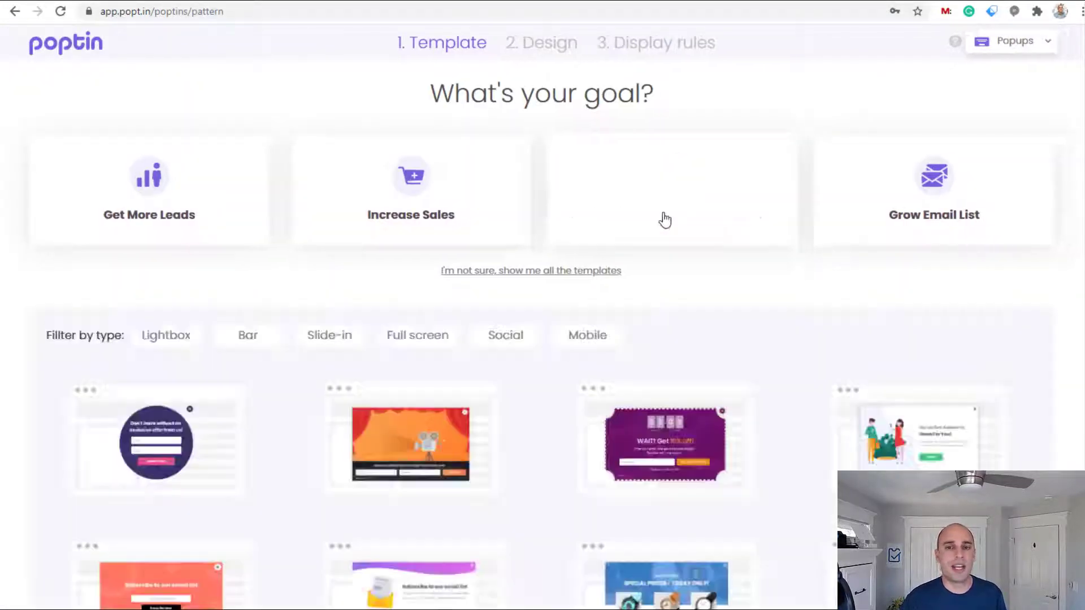
{"action": "scroll", "coordinate": [696, 454], "scroll_direction": "down", "scroll_amount": 3}
{"action": "scroll", "coordinate": [697, 454], "scroll_direction": "down", "scroll_amount": 1}
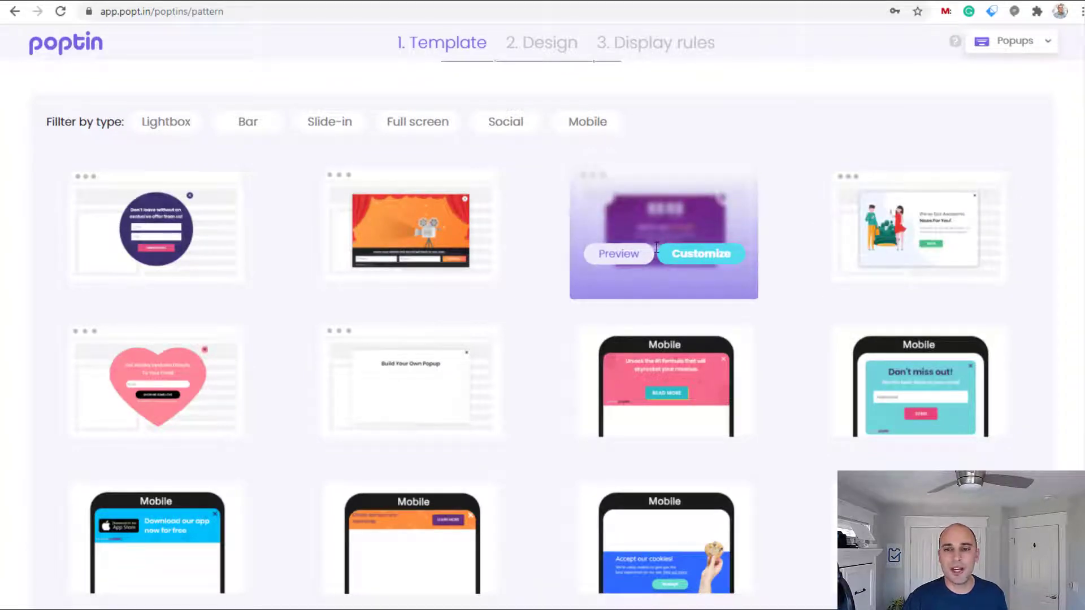
Preview the countdown coupon and 'We've Got Awesome News' templates, closing each preview
{"action": "left_click", "coordinate": [635, 263]}
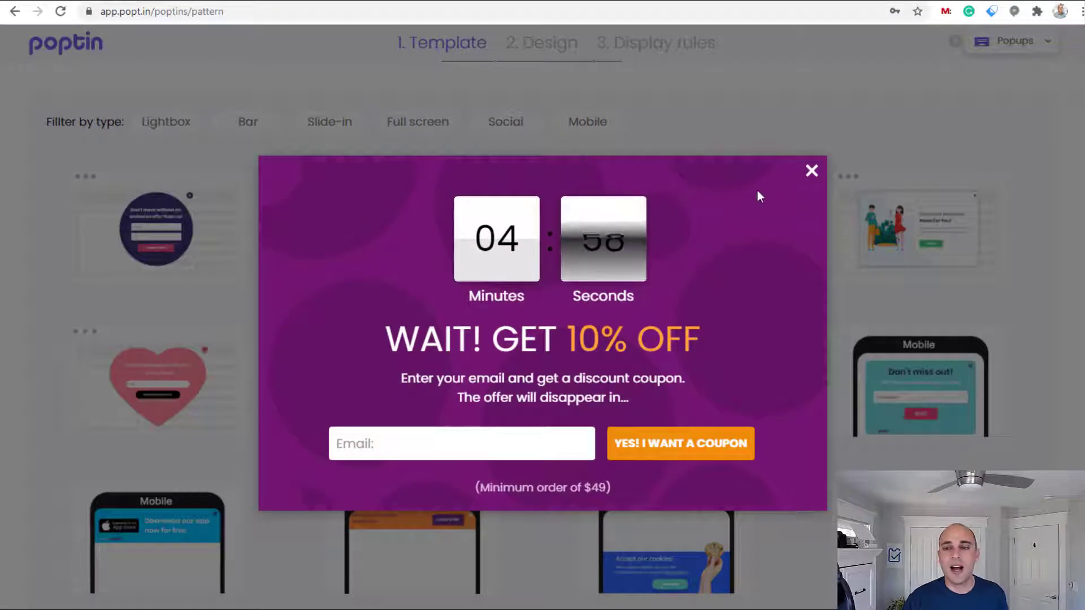
{"action": "left_click", "coordinate": [813, 171]}
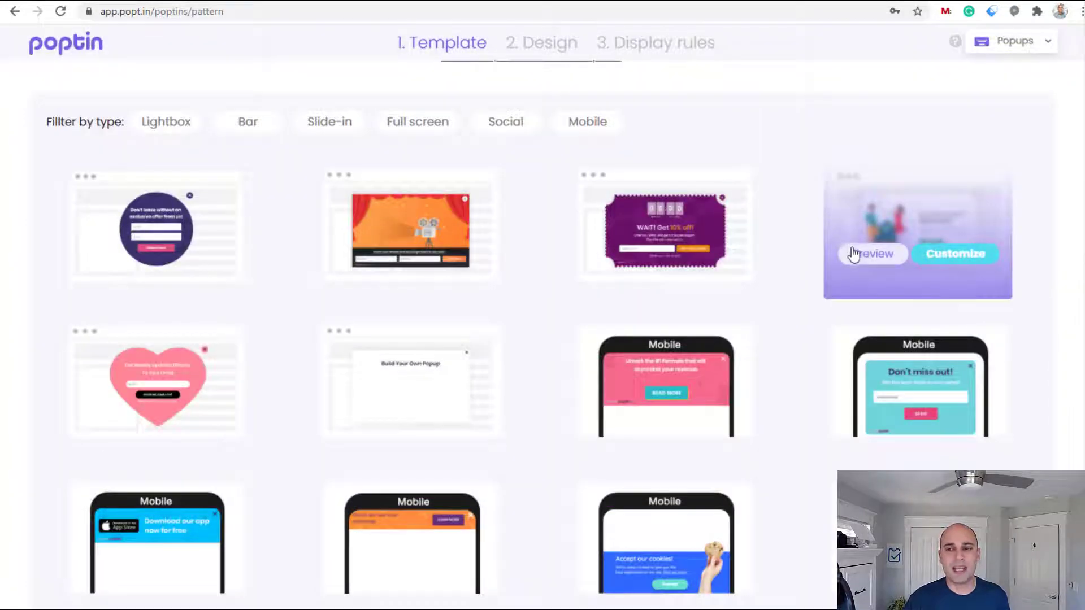
{"action": "left_click", "coordinate": [854, 255]}
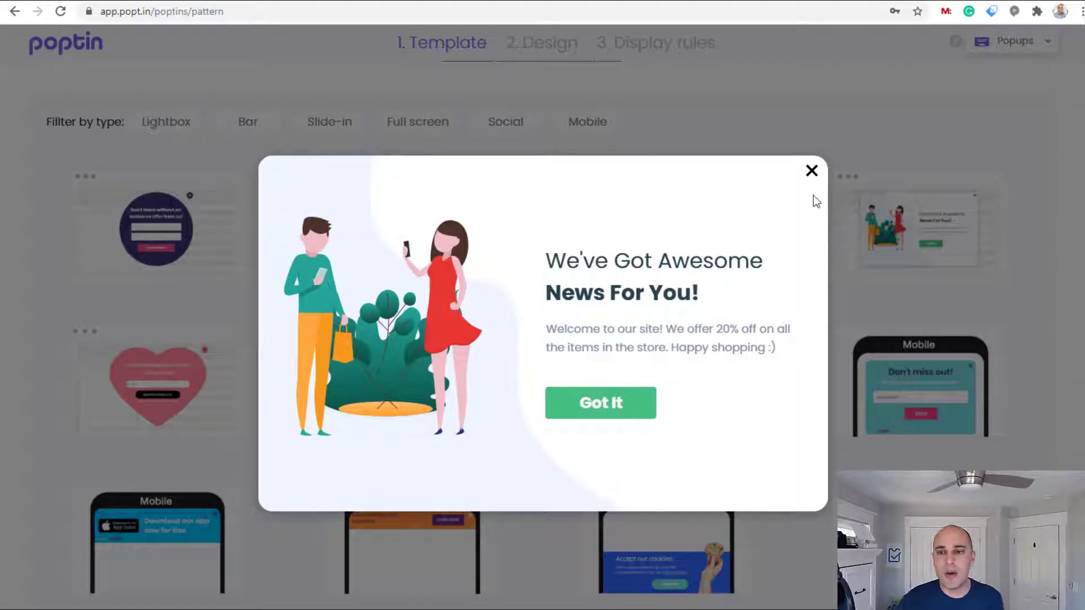
{"action": "left_click", "coordinate": [811, 171]}
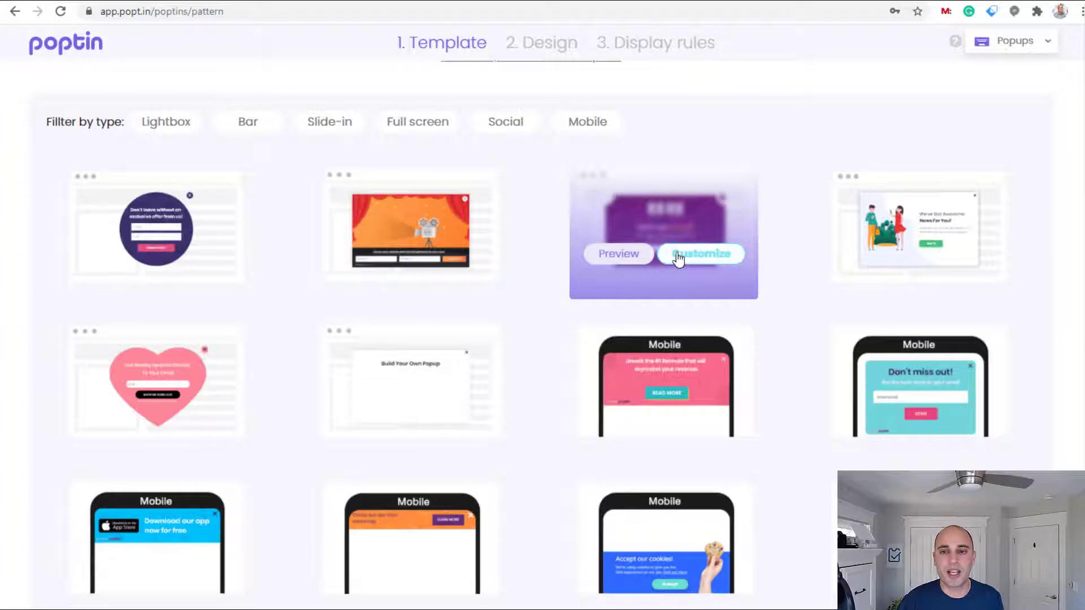
Customize the countdown template with domain wedriveins.simpletix.com and name 'We Drive In Popup'
{"action": "left_click", "coordinate": [677, 259]}
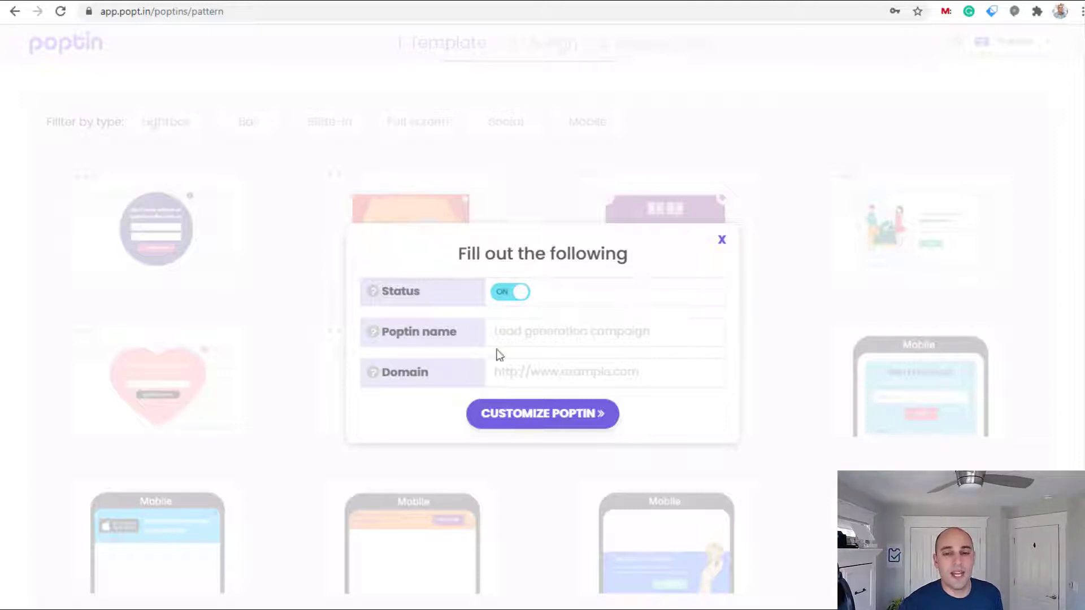
{"action": "left_click", "coordinate": [519, 368]}
{"action": "type", "text": "http://wedriveins.simpletix.com/"}
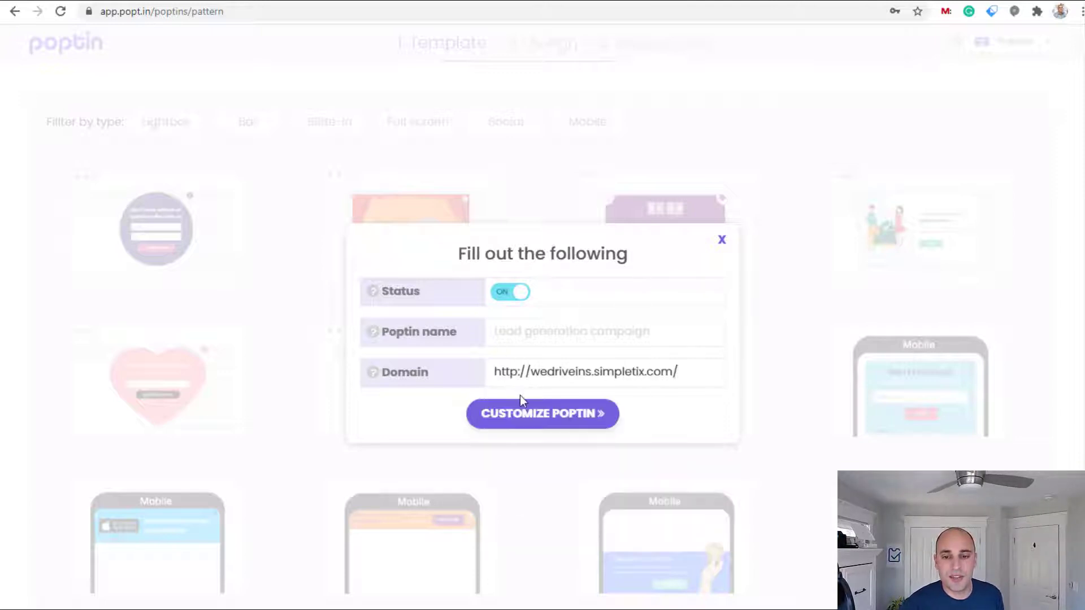
{"action": "left_click_drag", "start_coordinate": [531, 371], "coordinate": [485, 370]}
{"action": "key", "text": "BackSpace"}
{"action": "left_click", "coordinate": [662, 363]}
{"action": "key", "text": "BackSpace"}
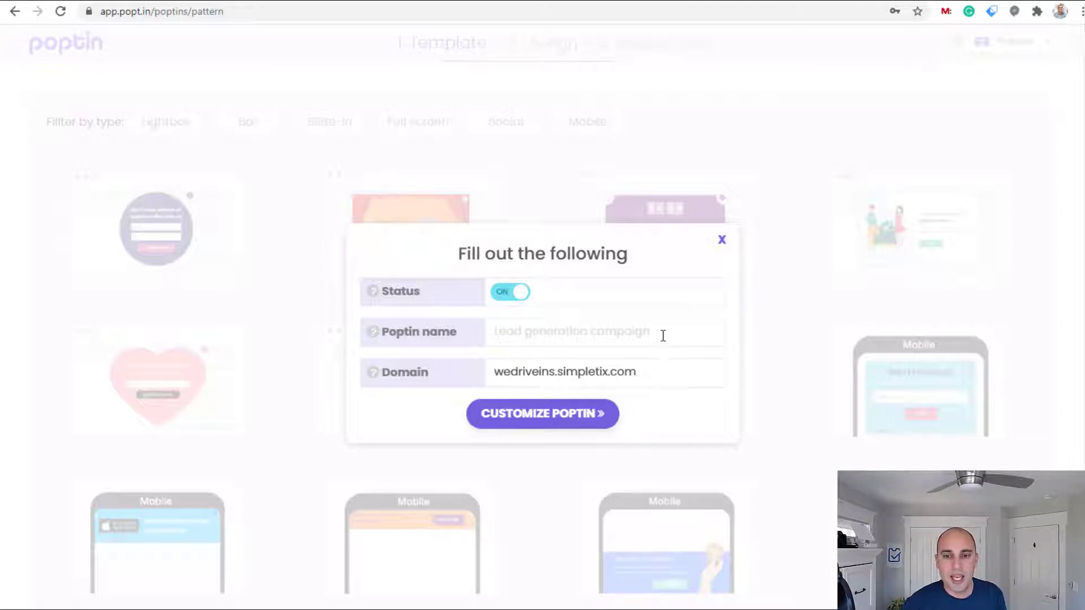
{"action": "left_click", "coordinate": [659, 332]}
{"action": "type", "text": "We "}
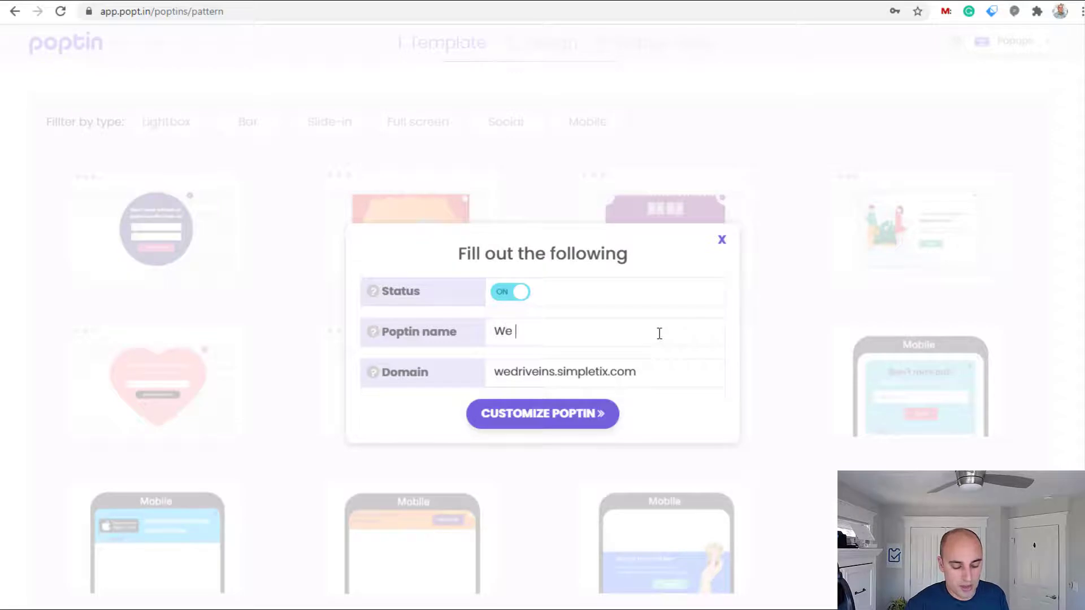
{"action": "type", "text": "Drive"}
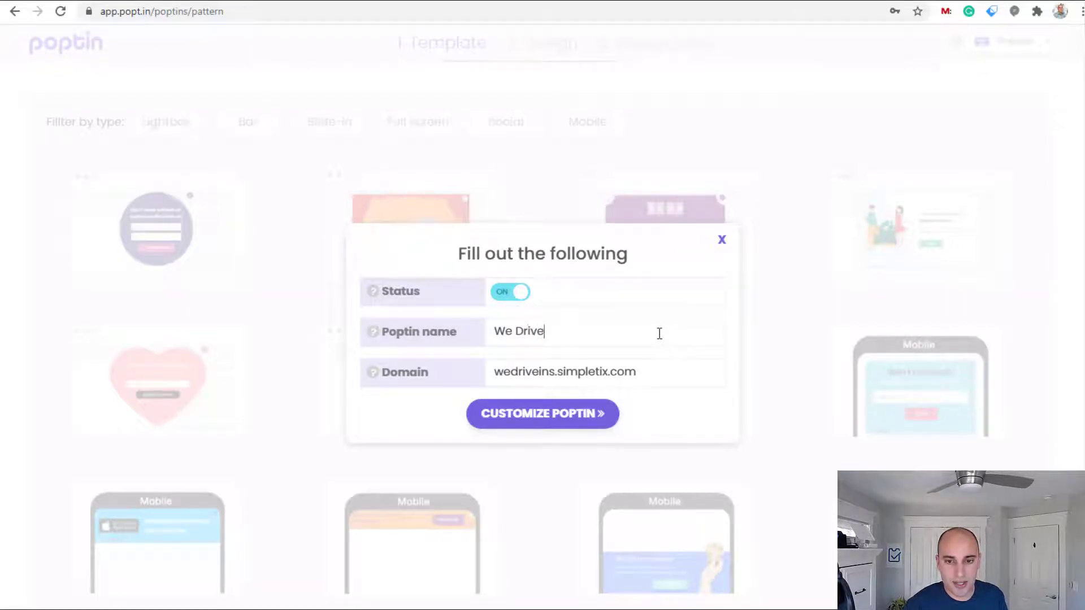
{"action": "type", "text": " In Pop"}
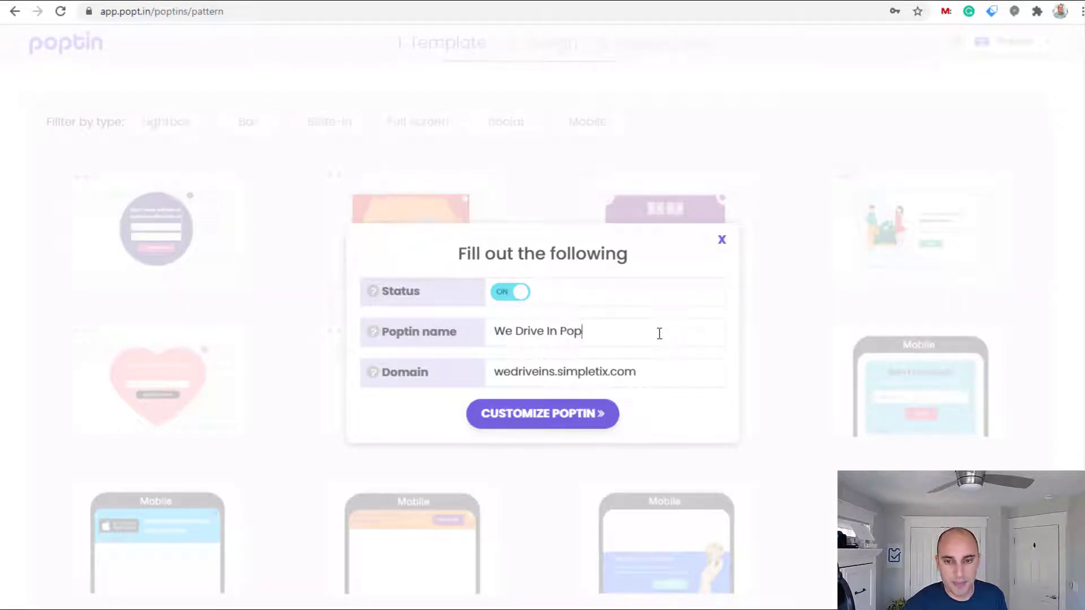
{"action": "type", "text": "up"}
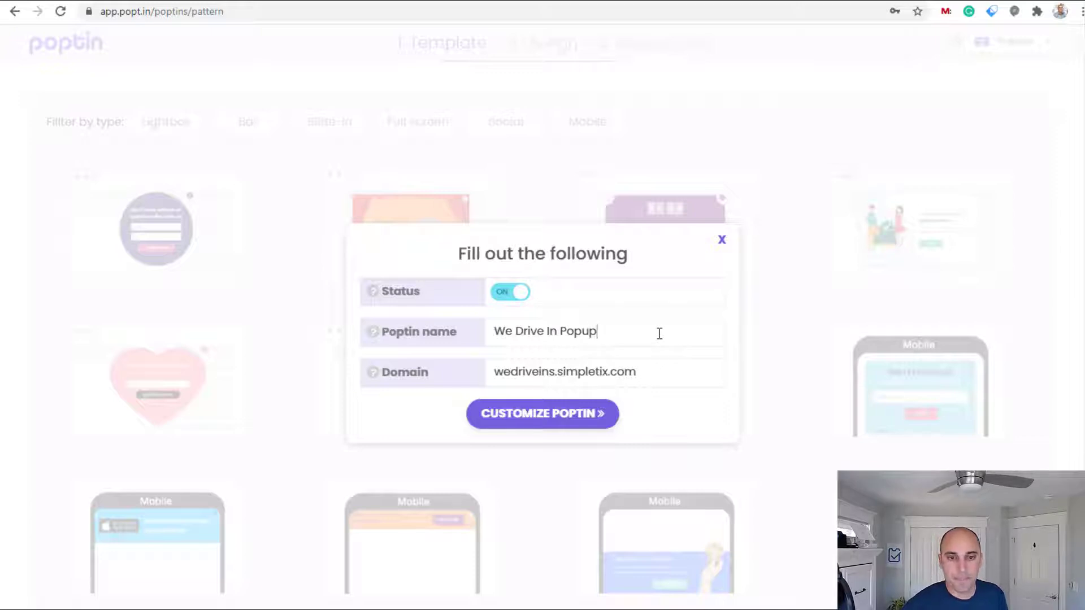
Change the headline from 'WAIT! GET 10% OFF' to 'WAIT! GET $5 OFF'
{"action": "left_click", "coordinate": [591, 428]}
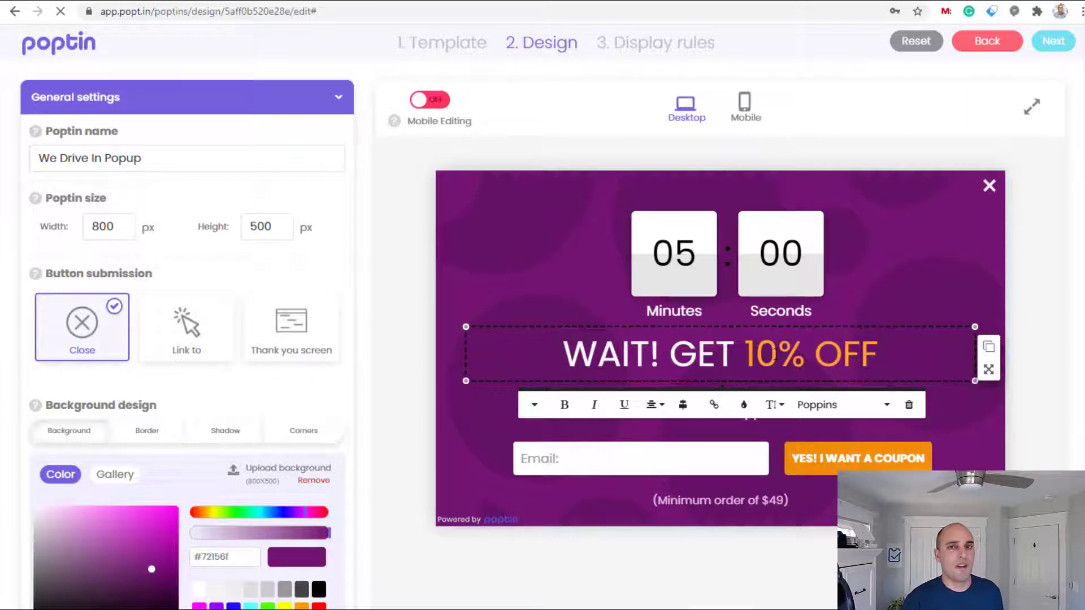
{"action": "left_click", "coordinate": [775, 354]}
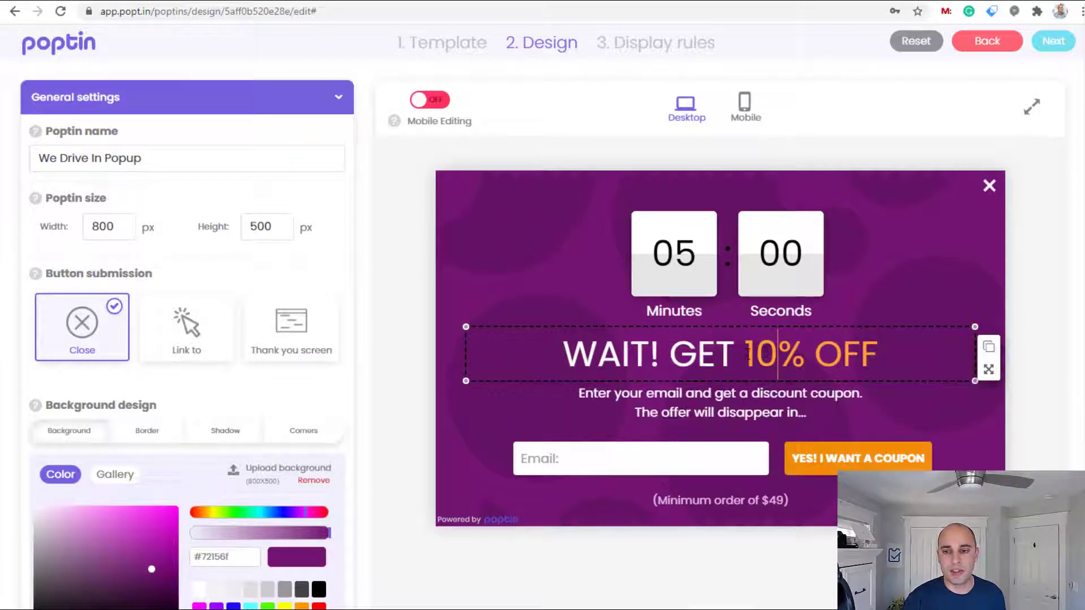
{"action": "left_click_drag", "start_coordinate": [748, 354], "coordinate": [779, 361]}
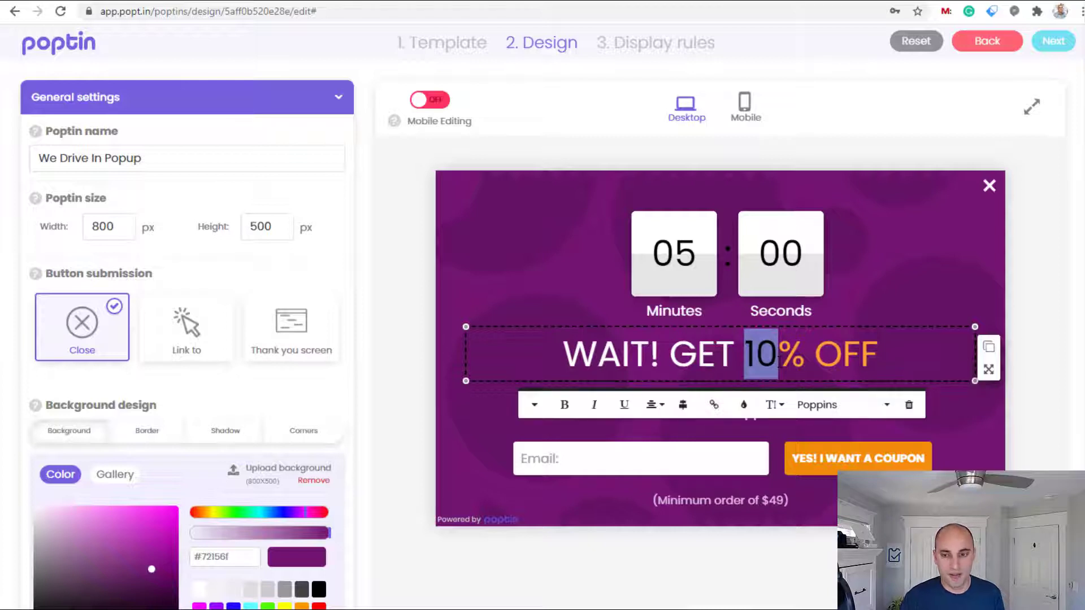
{"action": "type", "text": "5"}
{"action": "left_click", "coordinate": [755, 355]}
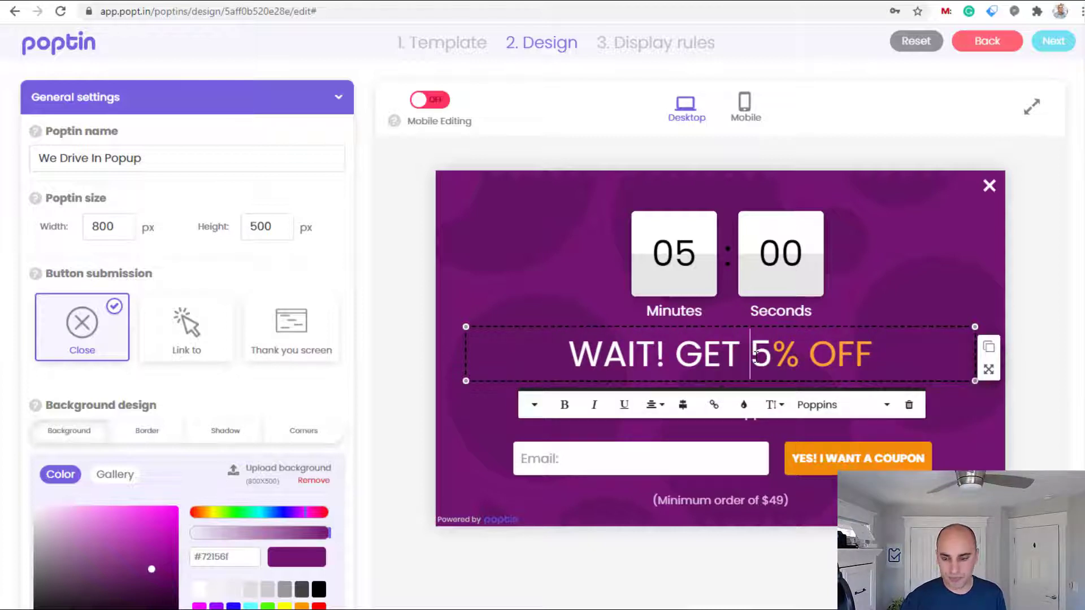
{"action": "key", "text": "Right"}
{"action": "key", "text": "Right"}
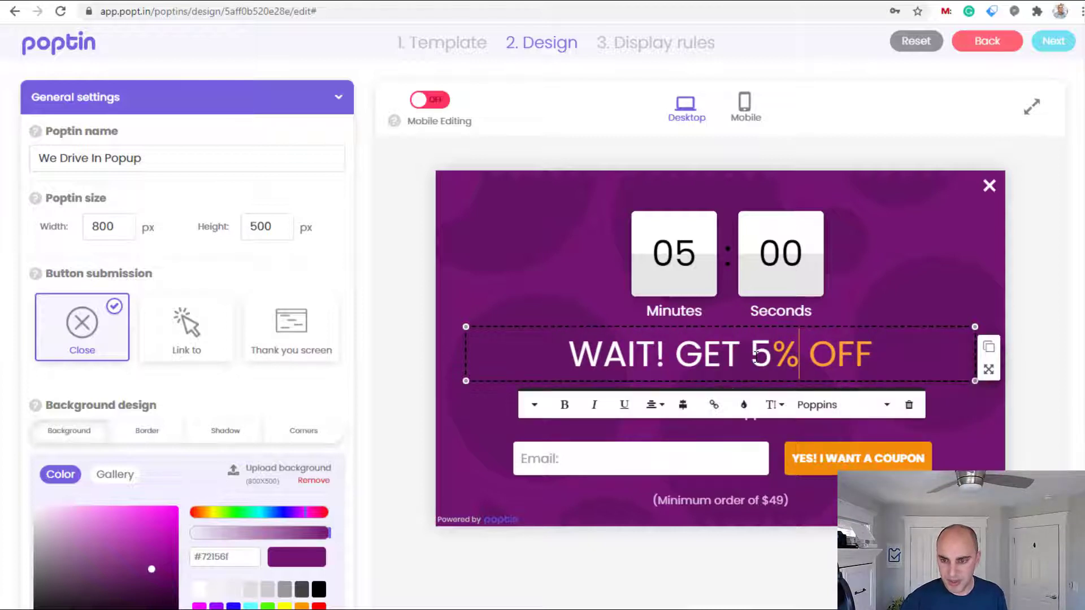
{"action": "type", "text": "$"}
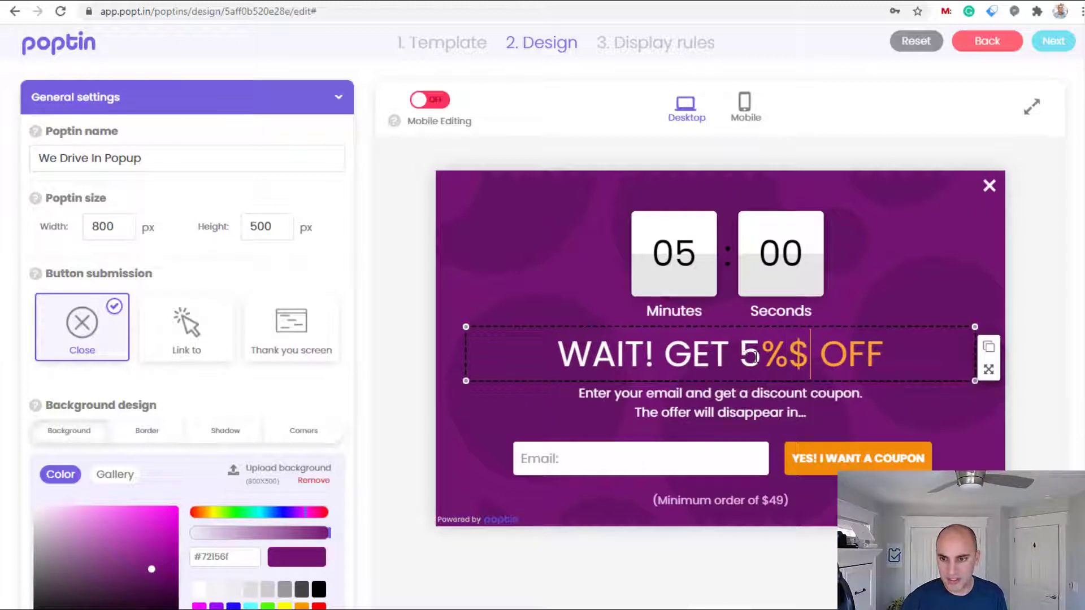
{"action": "type", "text": "5"}
{"action": "key", "text": "Left"}
{"action": "key", "text": "Left"}
{"action": "key", "text": "Left"}
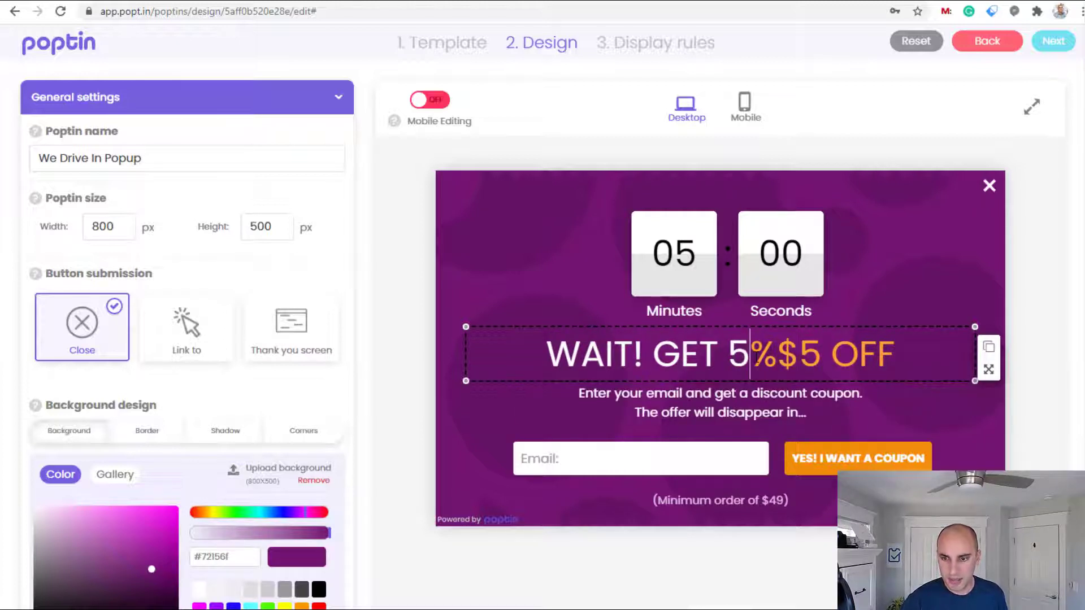
{"action": "key", "text": "BackSpace"}
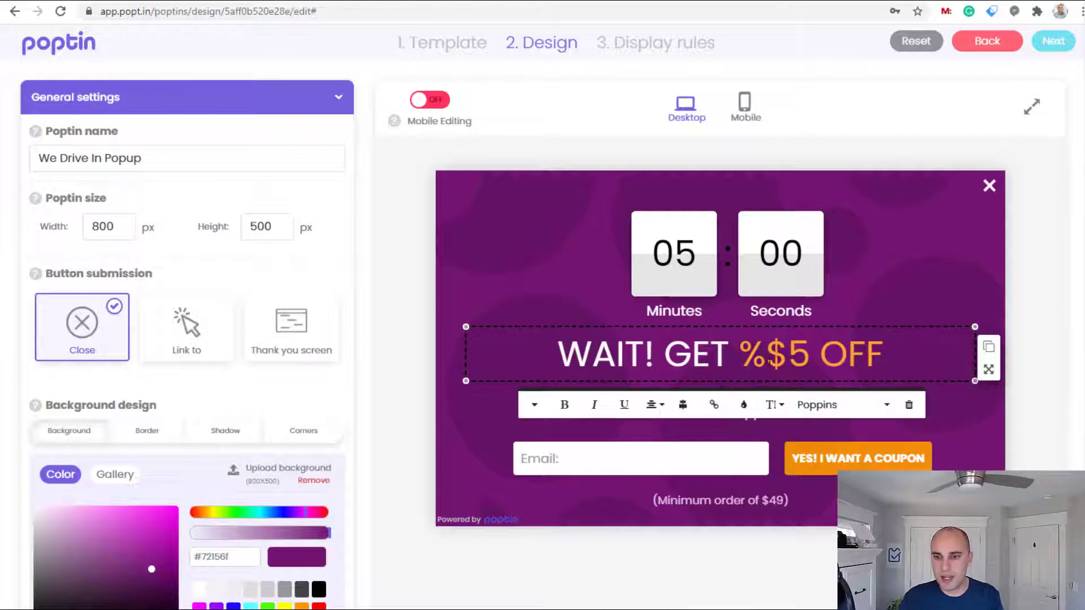
{"action": "key", "text": "Delete"}
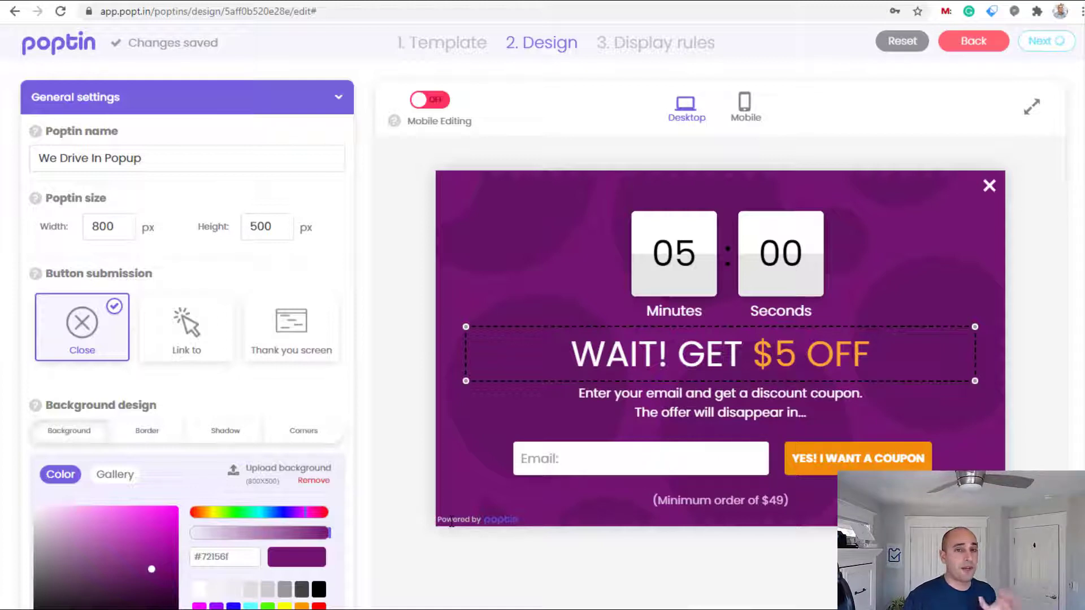
Check the Email and integrations settings: Send email on with a recipient address
{"action": "left_click", "coordinate": [486, 515]}
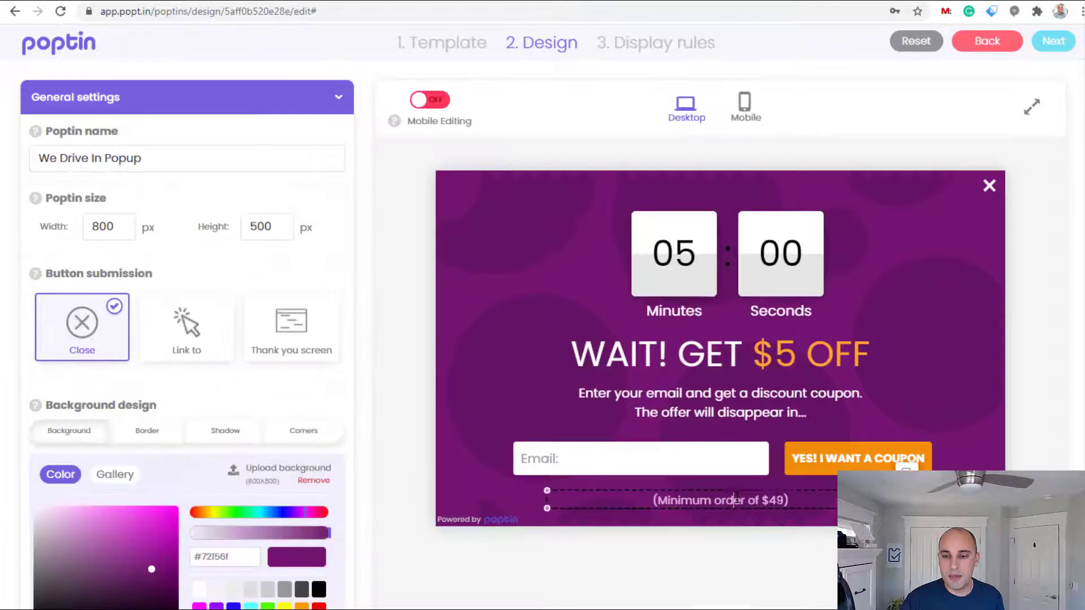
{"action": "left_click", "coordinate": [778, 499]}
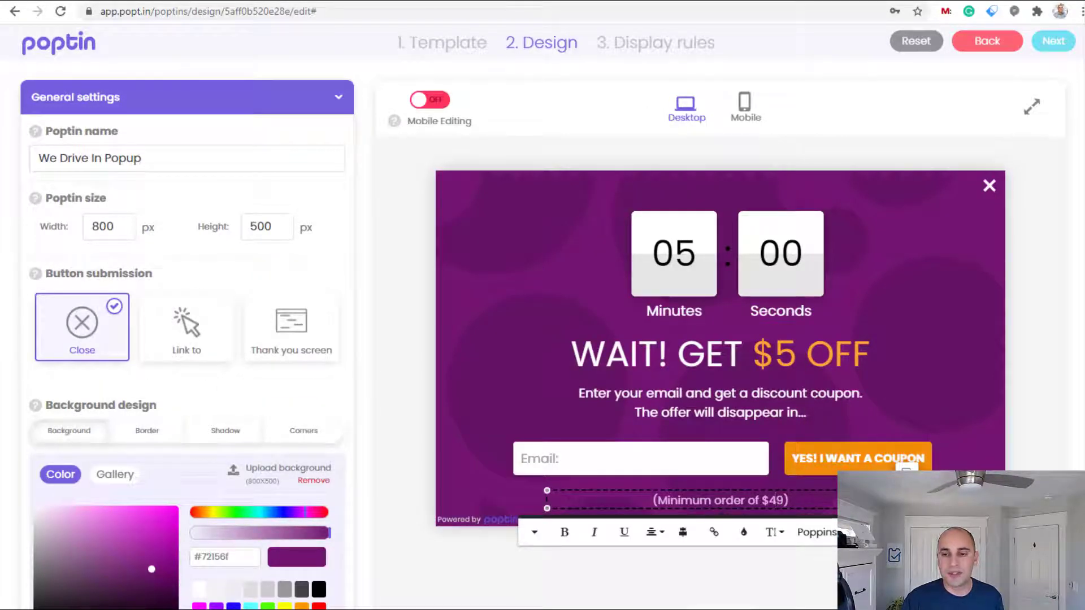
{"action": "scroll", "coordinate": [307, 316], "scroll_direction": "down", "scroll_amount": 5}
{"action": "scroll", "coordinate": [307, 317], "scroll_direction": "up", "scroll_amount": 4}
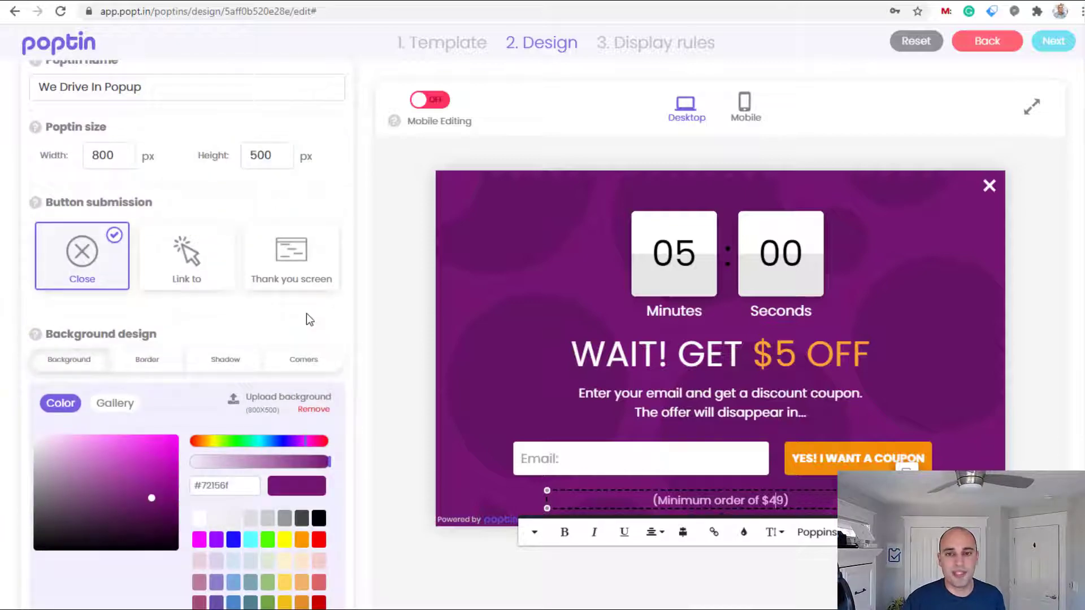
{"action": "scroll", "coordinate": [306, 314], "scroll_direction": "up", "scroll_amount": 8}
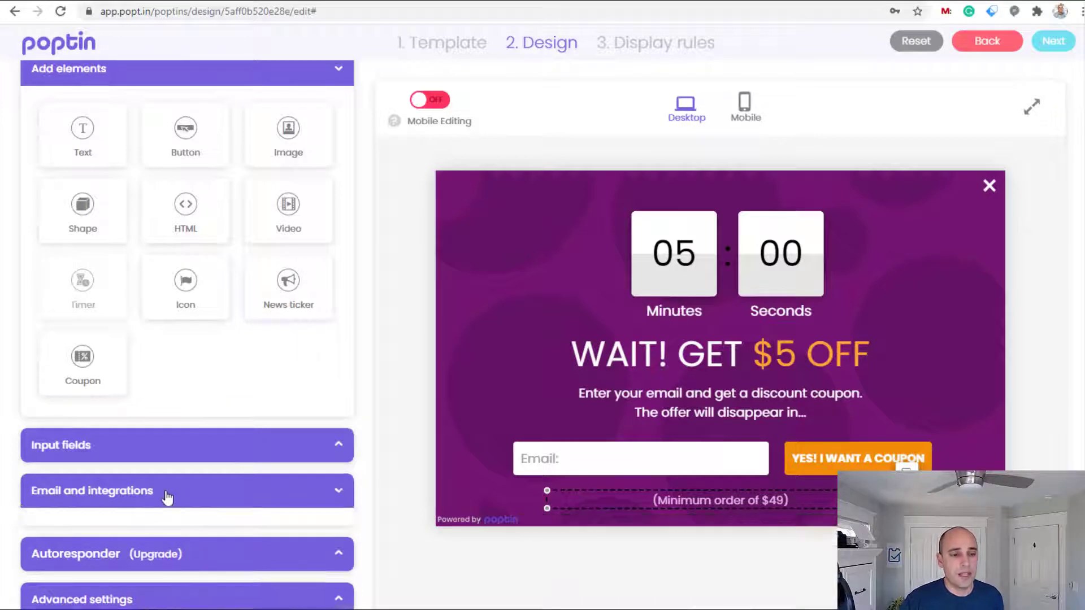
{"action": "scroll", "coordinate": [170, 488], "scroll_direction": "down", "scroll_amount": 5}
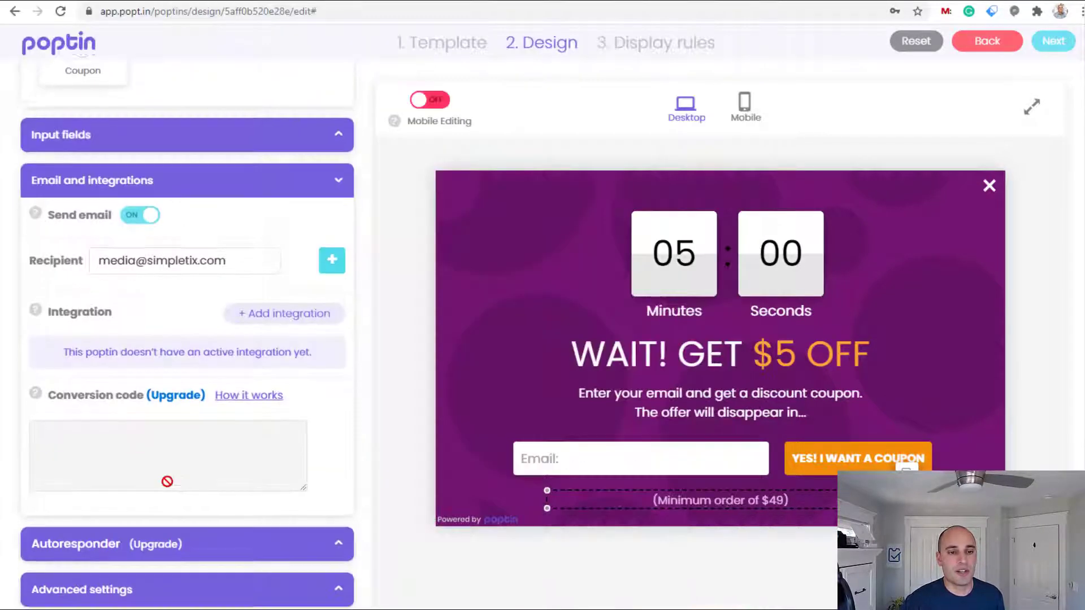
{"action": "scroll", "coordinate": [261, 444], "scroll_direction": "up", "scroll_amount": 5}
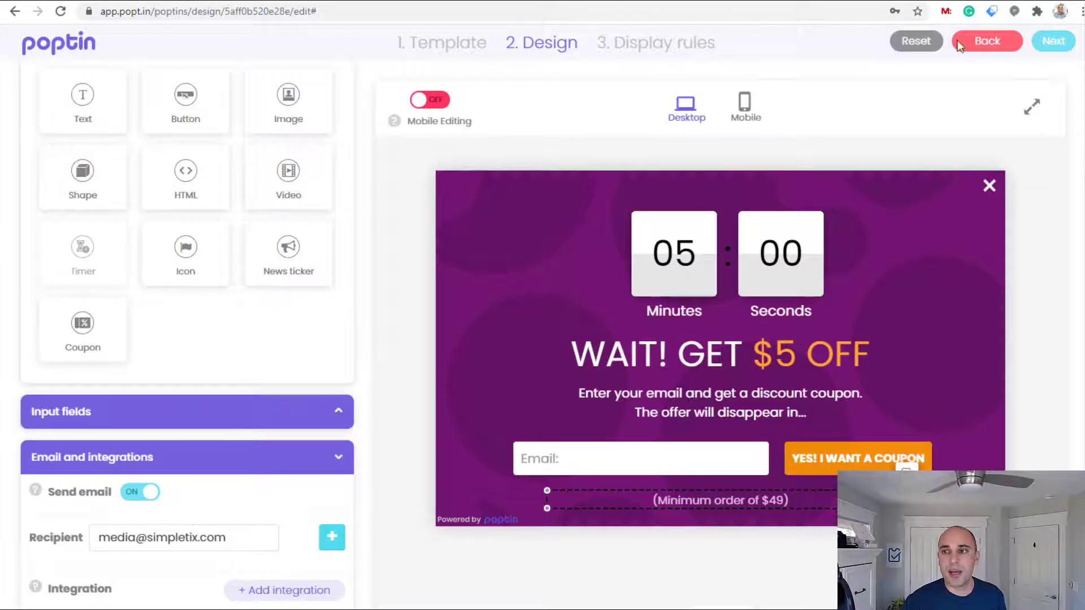
In Display rules, turn on the Exit intent trigger and leave Time delay off
{"action": "left_click", "coordinate": [1057, 42]}
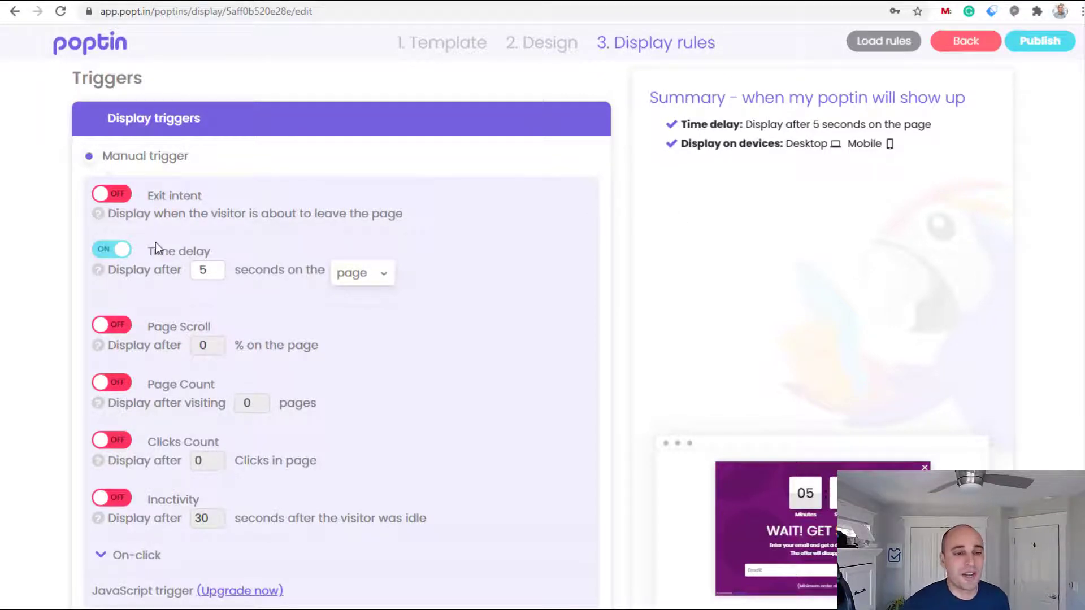
{"action": "left_click", "coordinate": [104, 250]}
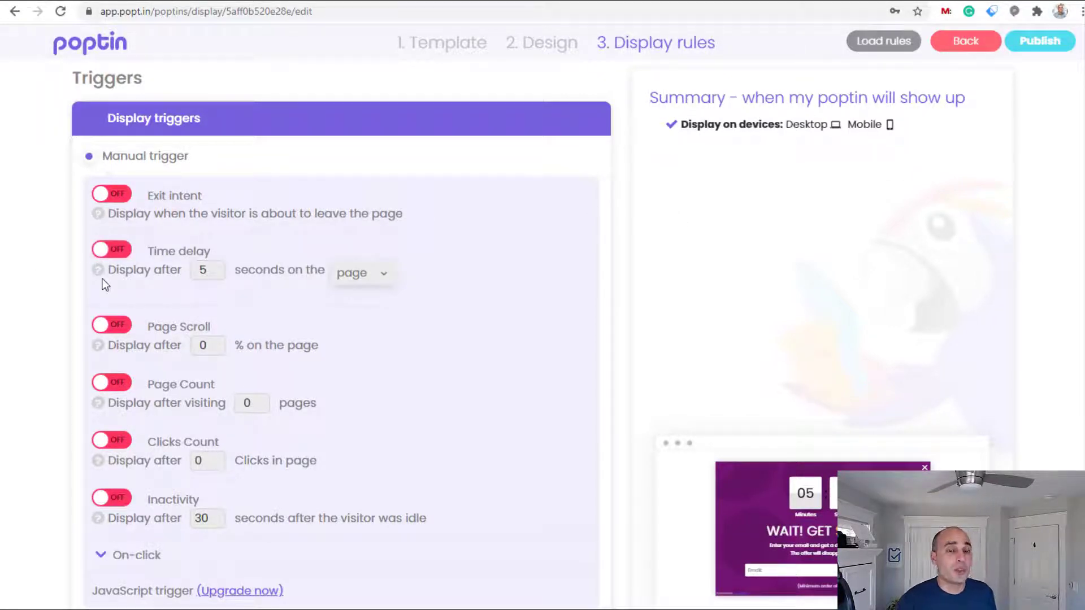
{"action": "left_click", "coordinate": [113, 194]}
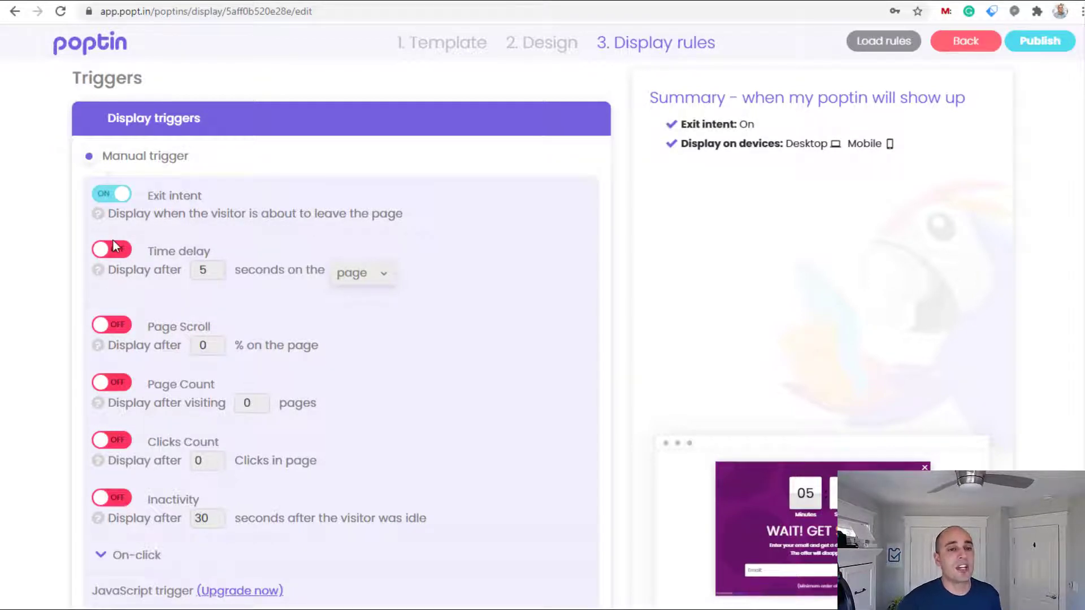
{"action": "left_click", "coordinate": [119, 250]}
{"action": "left_click", "coordinate": [195, 273]}
{"action": "type", "text": "5"}
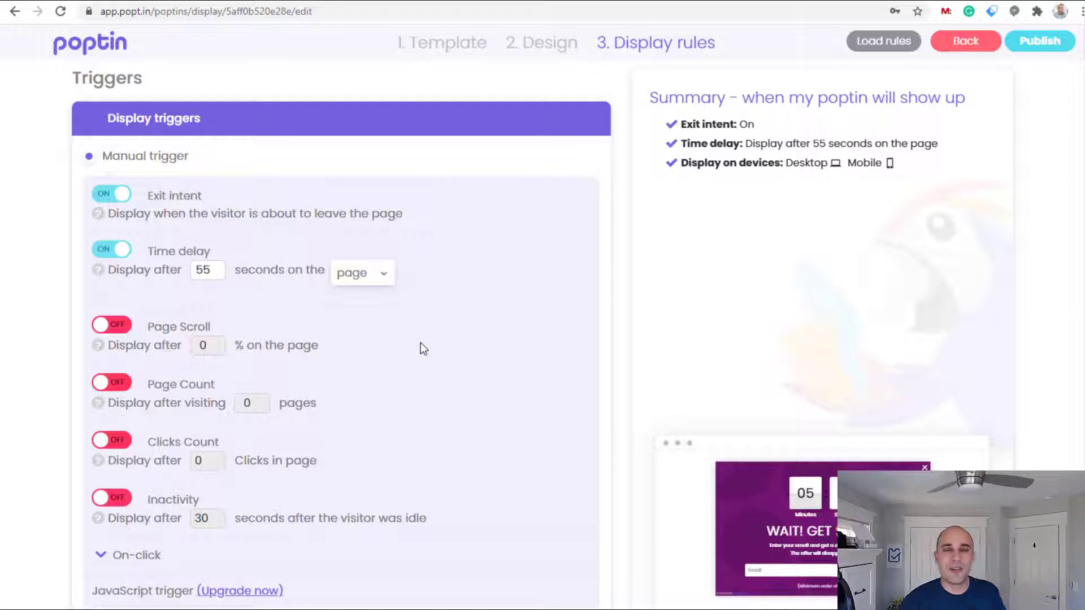
{"action": "left_click", "coordinate": [110, 253]}
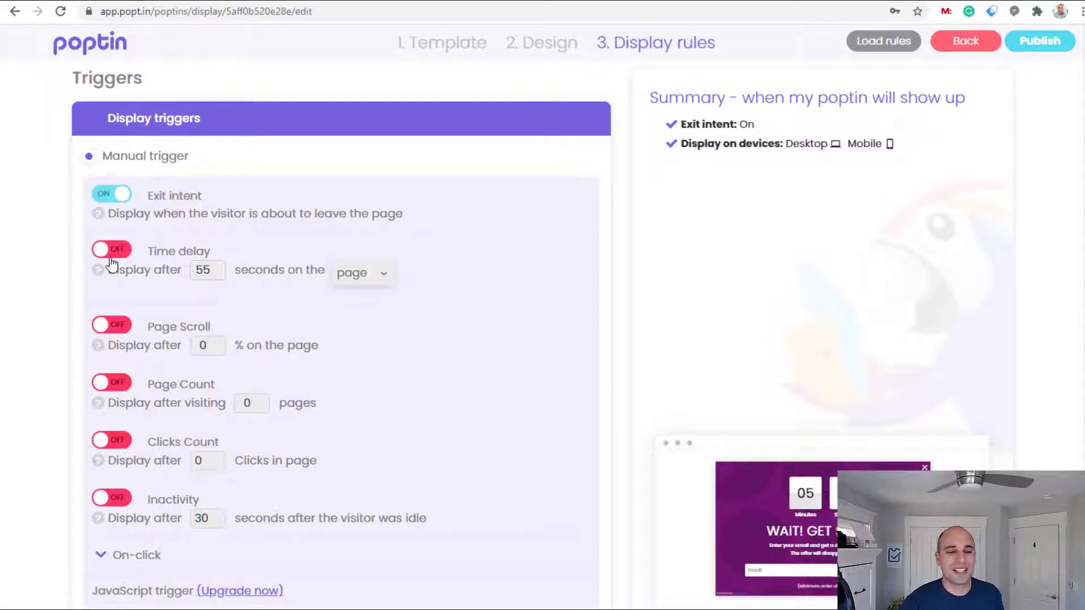
Disable showing on mobile devices and expand the Page targeting options
{"action": "scroll", "coordinate": [360, 460], "scroll_direction": "down", "scroll_amount": 4}
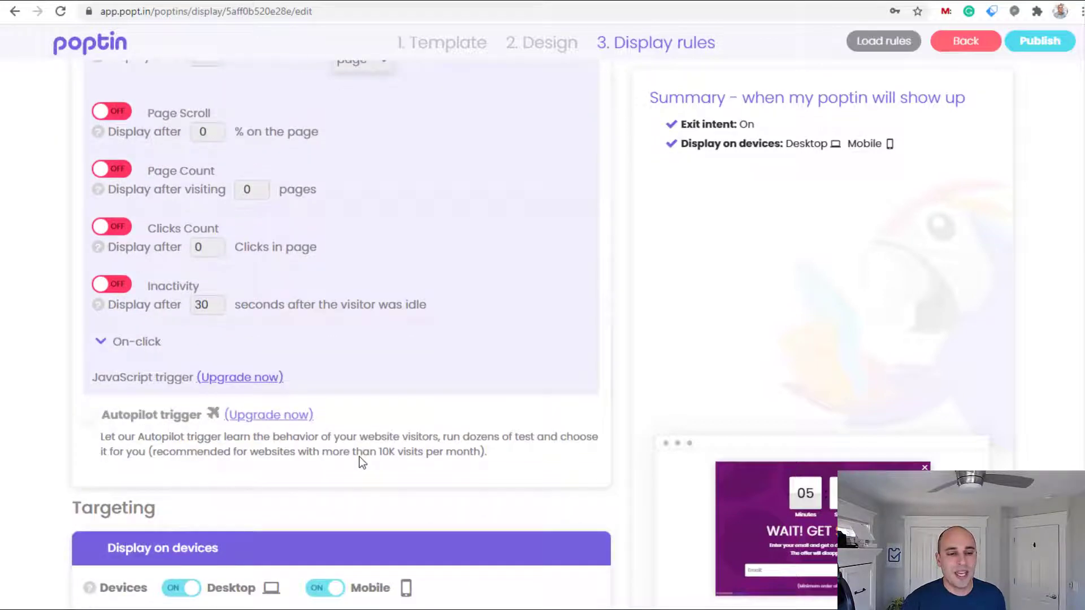
{"action": "scroll", "coordinate": [361, 458], "scroll_direction": "down", "scroll_amount": 1}
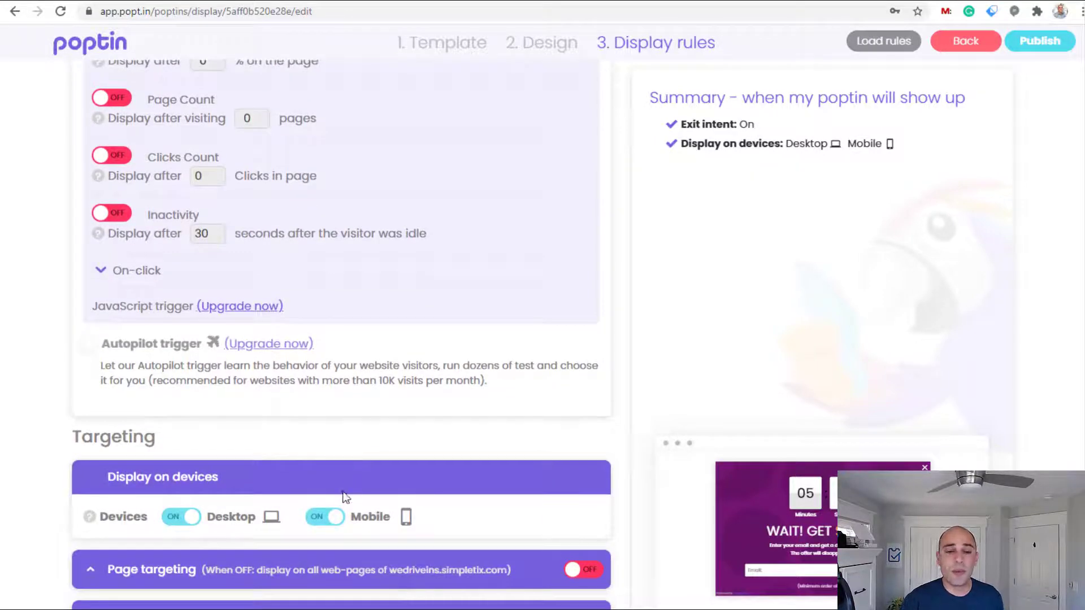
{"action": "left_click", "coordinate": [326, 518]}
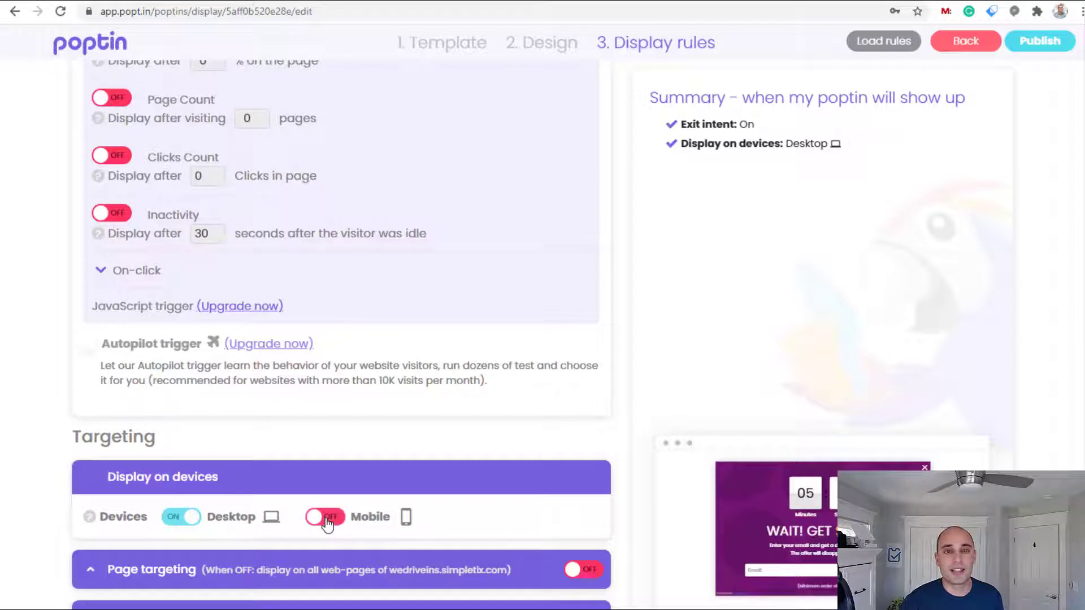
{"action": "scroll", "coordinate": [327, 522], "scroll_direction": "down", "scroll_amount": 1}
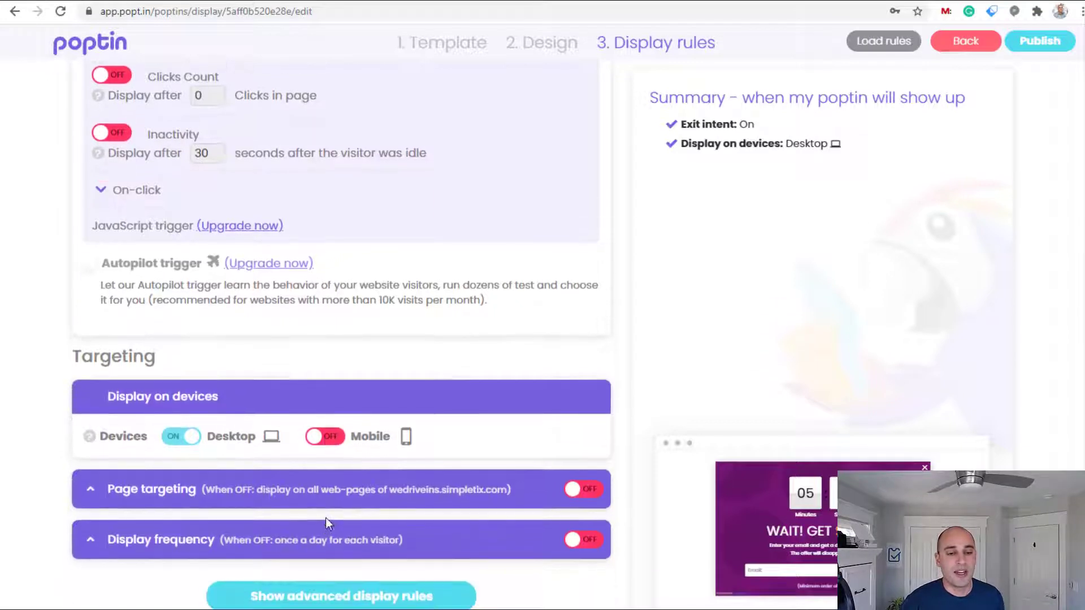
{"action": "scroll", "coordinate": [327, 522], "scroll_direction": "up", "scroll_amount": 1}
{"action": "scroll", "coordinate": [326, 523], "scroll_direction": "down", "scroll_amount": 1}
{"action": "scroll", "coordinate": [325, 517], "scroll_direction": "down", "scroll_amount": 1}
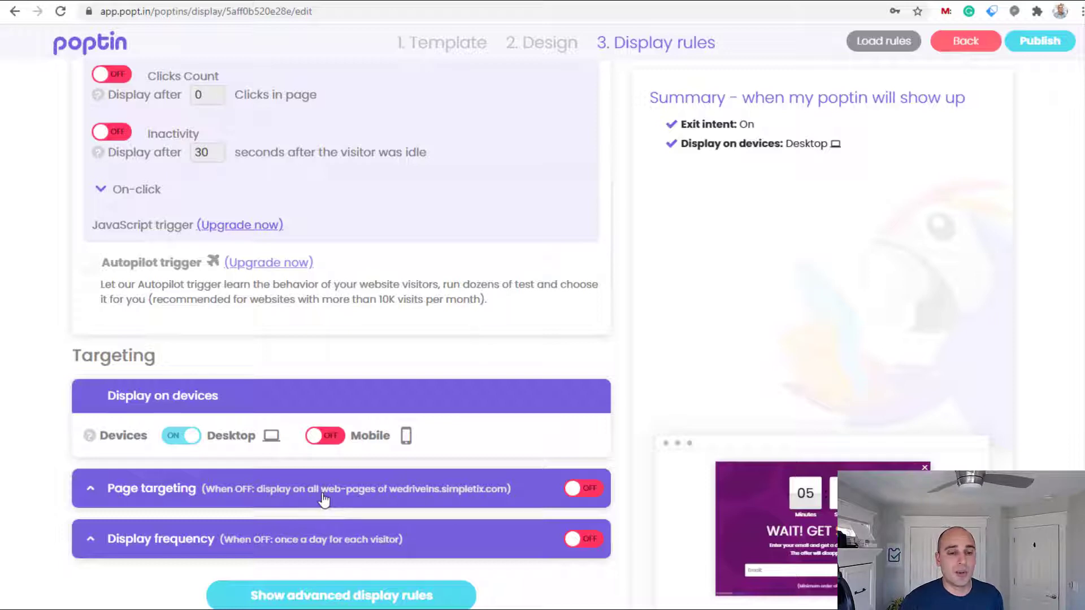
{"action": "left_click", "coordinate": [324, 499]}
{"action": "scroll", "coordinate": [275, 454], "scroll_direction": "down", "scroll_amount": 3}
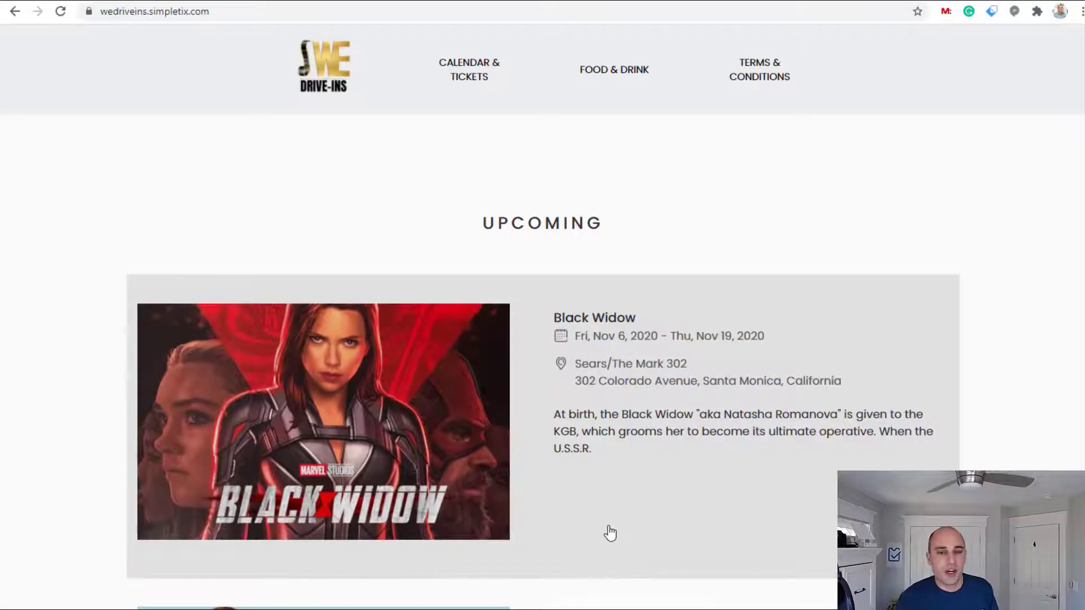
{"action": "scroll", "coordinate": [605, 525], "scroll_direction": "down", "scroll_amount": 5}
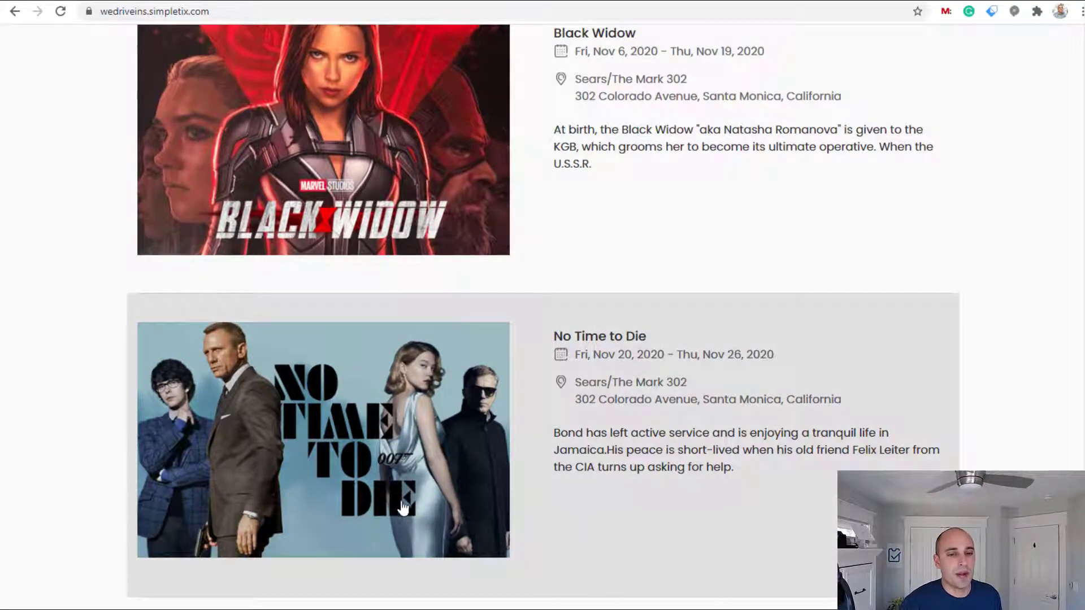
Open the No Time to Die event page and select its /e/57877 path
{"action": "left_click", "coordinate": [391, 503]}
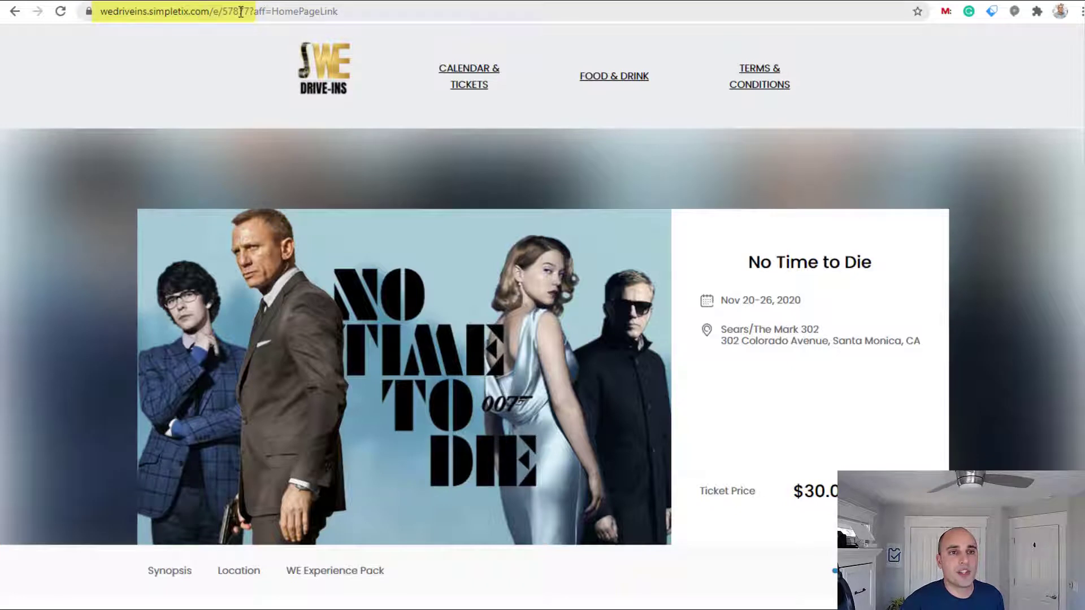
{"action": "double_click", "coordinate": [232, 12]}
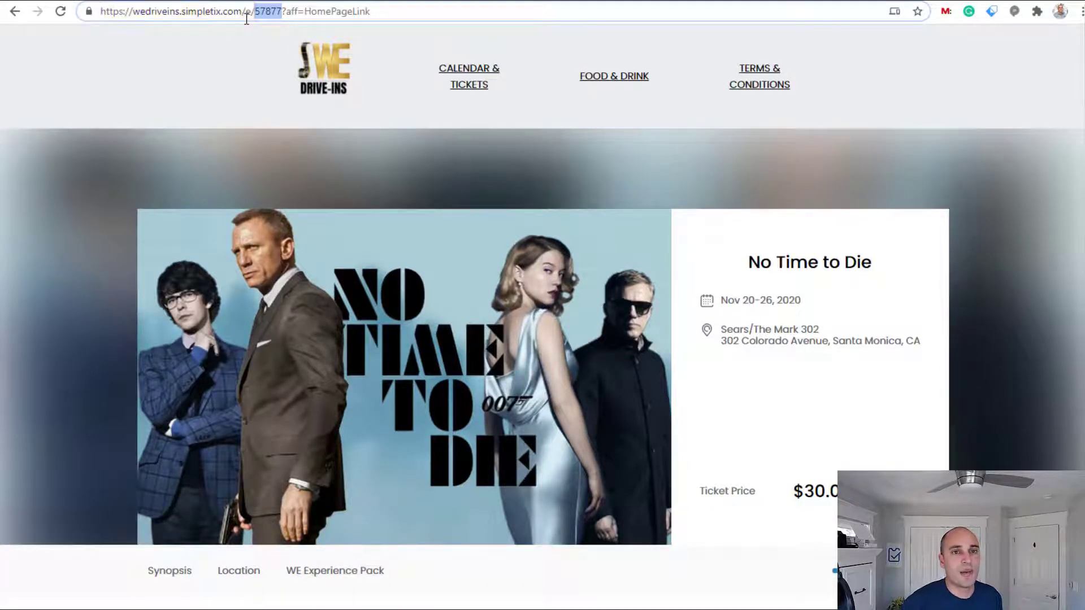
{"action": "left_click_drag", "start_coordinate": [241, 12], "coordinate": [277, 17]}
{"action": "key", "text": "ctrl+c"}
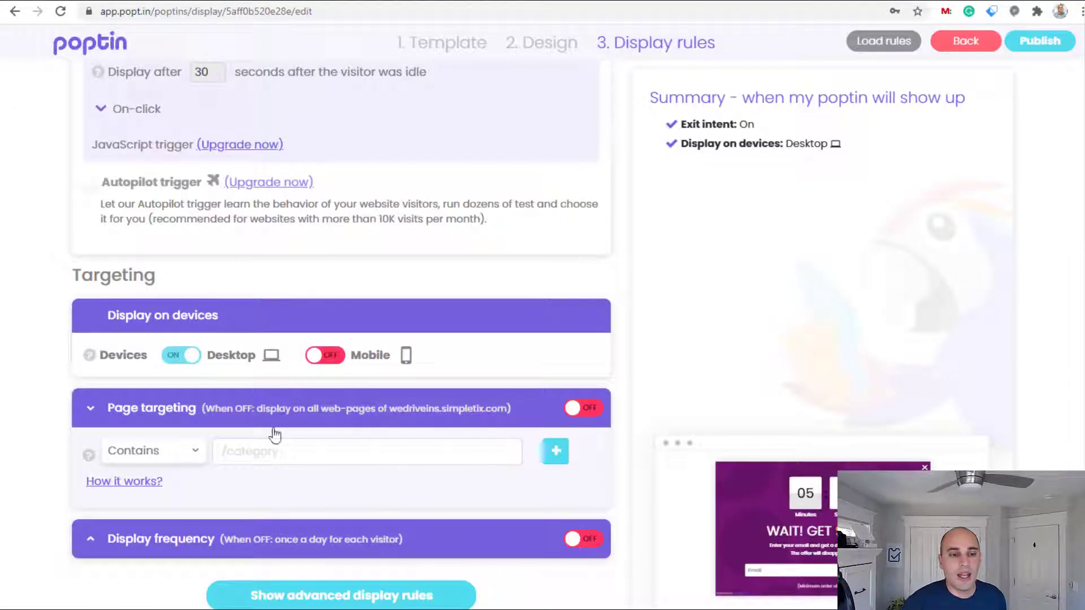
Target URLs containing /e/57877 and add a second Not contains rule
{"action": "left_click", "coordinate": [273, 454]}
{"action": "key", "text": "ctrl+v"}
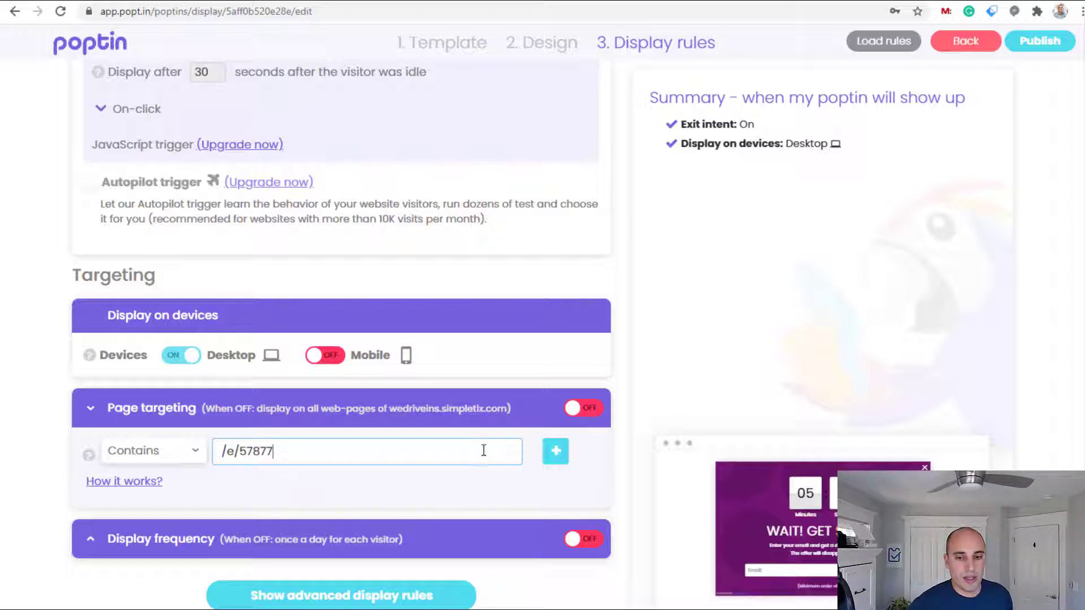
{"action": "left_click", "coordinate": [555, 451]}
{"action": "left_click", "coordinate": [175, 535]}
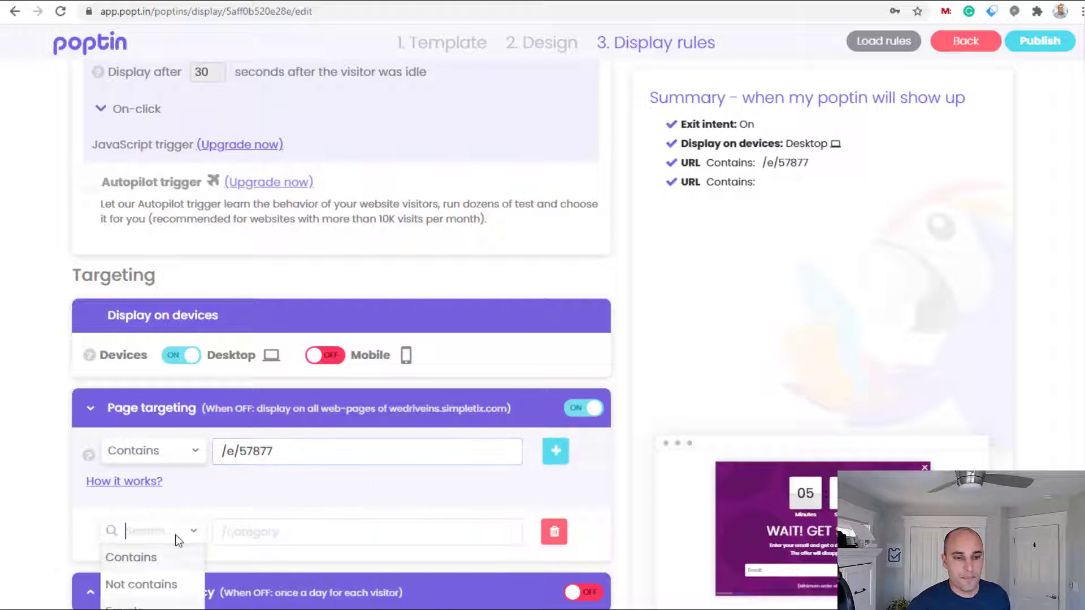
{"action": "left_click", "coordinate": [168, 585]}
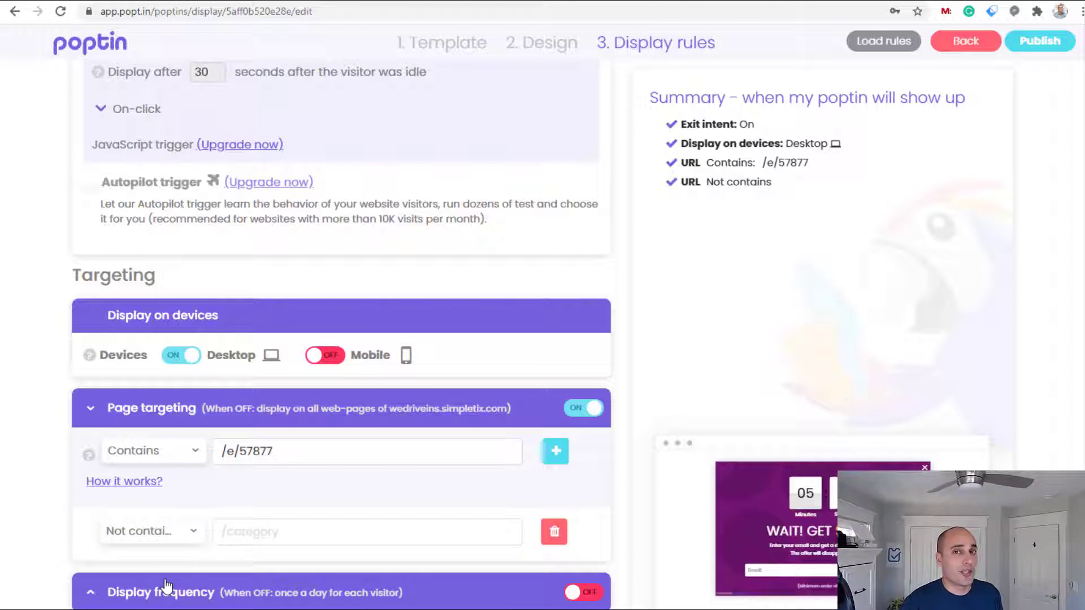
{"action": "key", "text": "ctrl+Tab"}
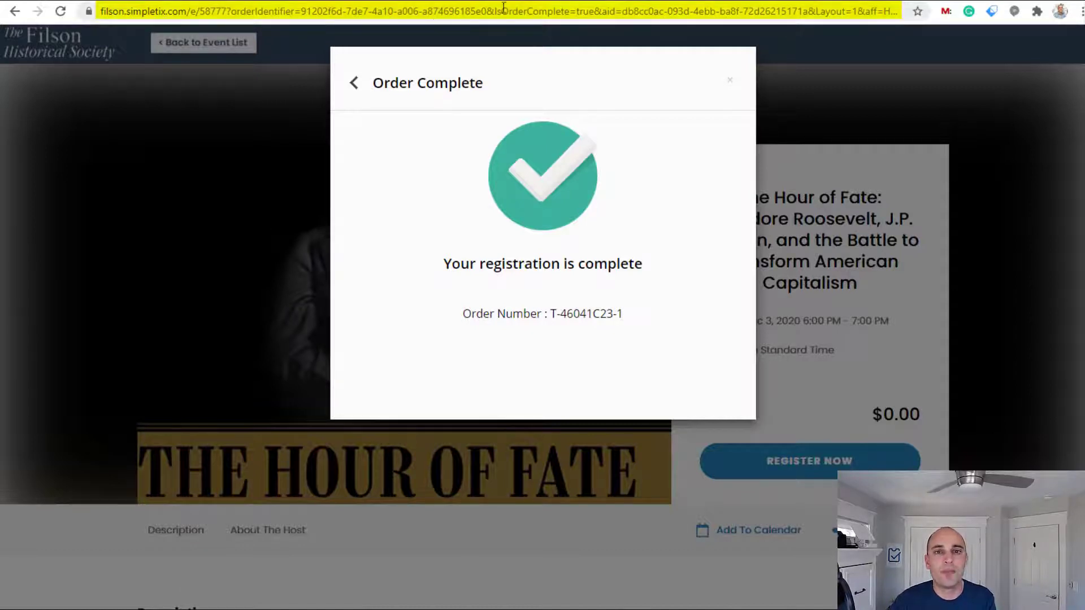
Cut IsOrderComplete=true from the order-complete page's address
{"action": "left_click_drag", "start_coordinate": [496, 11], "coordinate": [595, 10]}
{"action": "key", "text": "ctrl+c"}
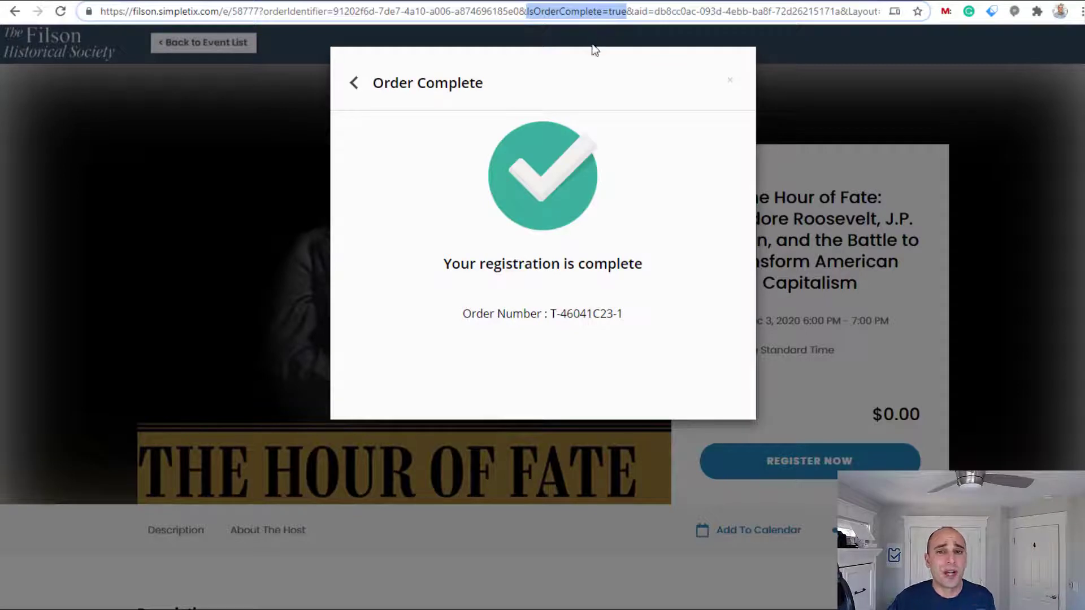
{"action": "key", "text": "BackSpace"}
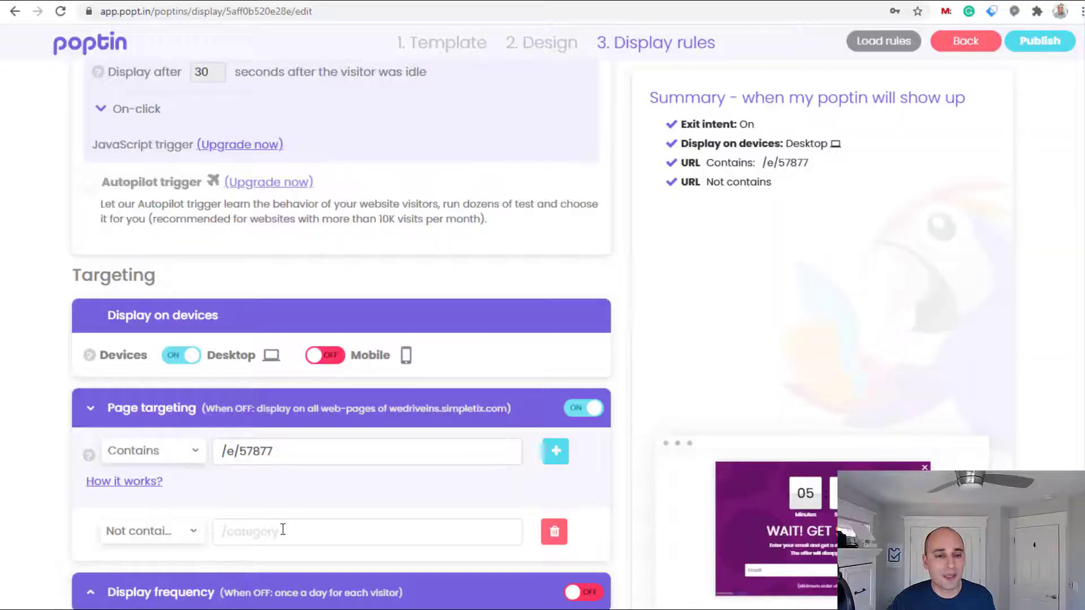
Exclude URLs containing IsOrderComplete=true and publish the popup
{"action": "left_click", "coordinate": [283, 529]}
{"action": "key", "text": "ctrl+v"}
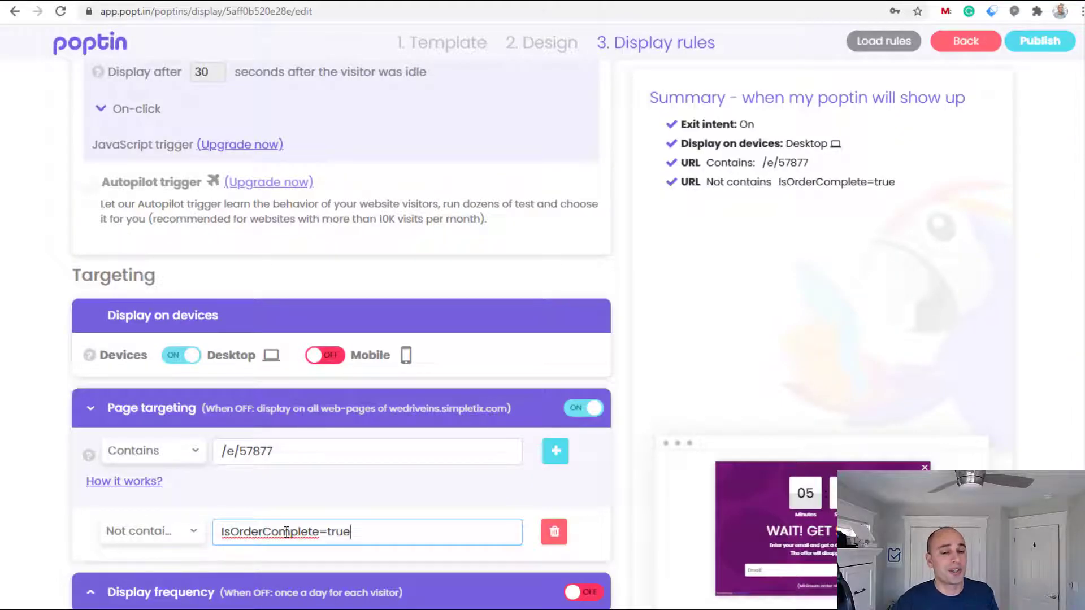
{"action": "scroll", "coordinate": [286, 532], "scroll_direction": "down", "scroll_amount": 1}
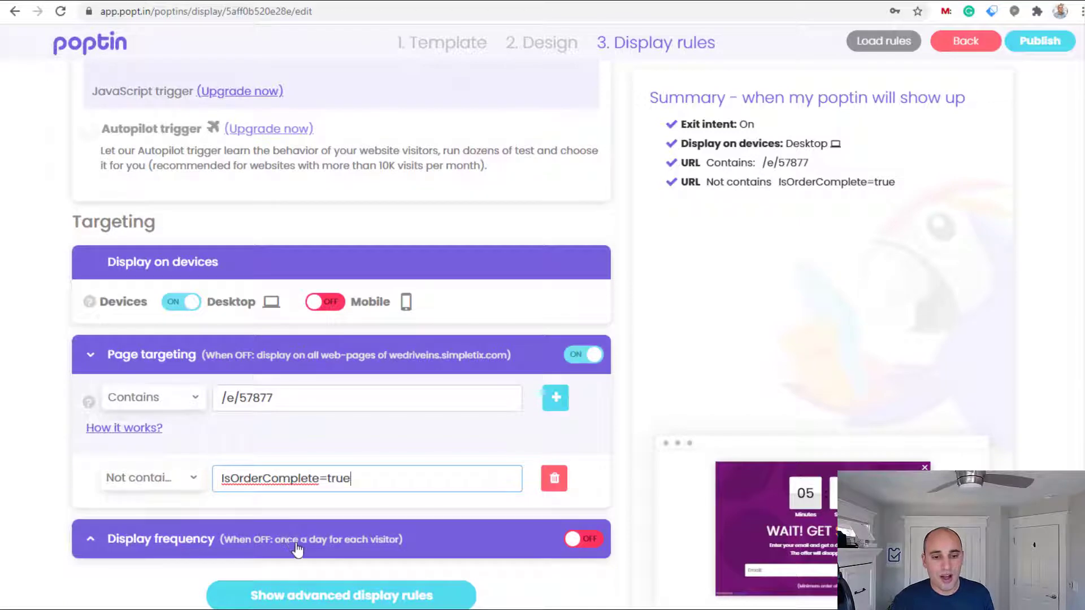
{"action": "scroll", "coordinate": [299, 542], "scroll_direction": "up", "scroll_amount": 6}
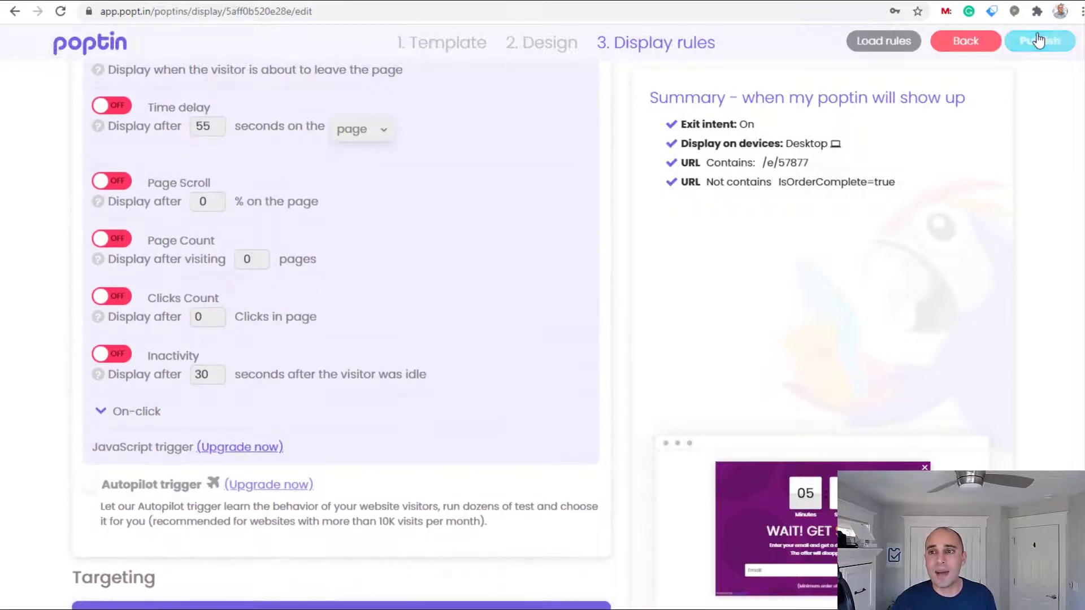
{"action": "left_click", "coordinate": [1040, 43]}
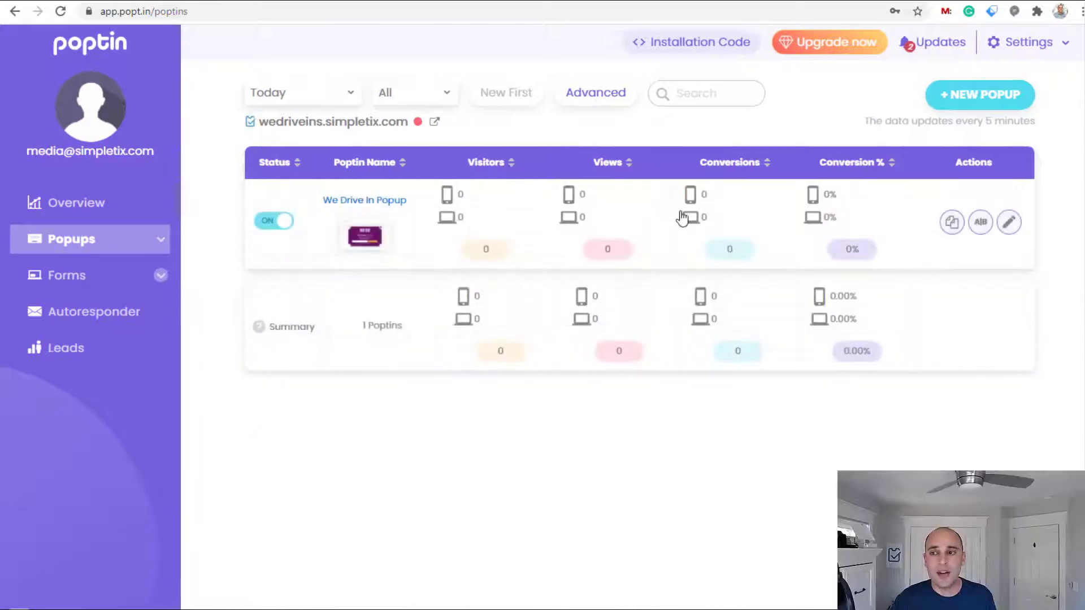
Copy the We Drive In Popup installation script for Any website
{"action": "left_click", "coordinate": [335, 201]}
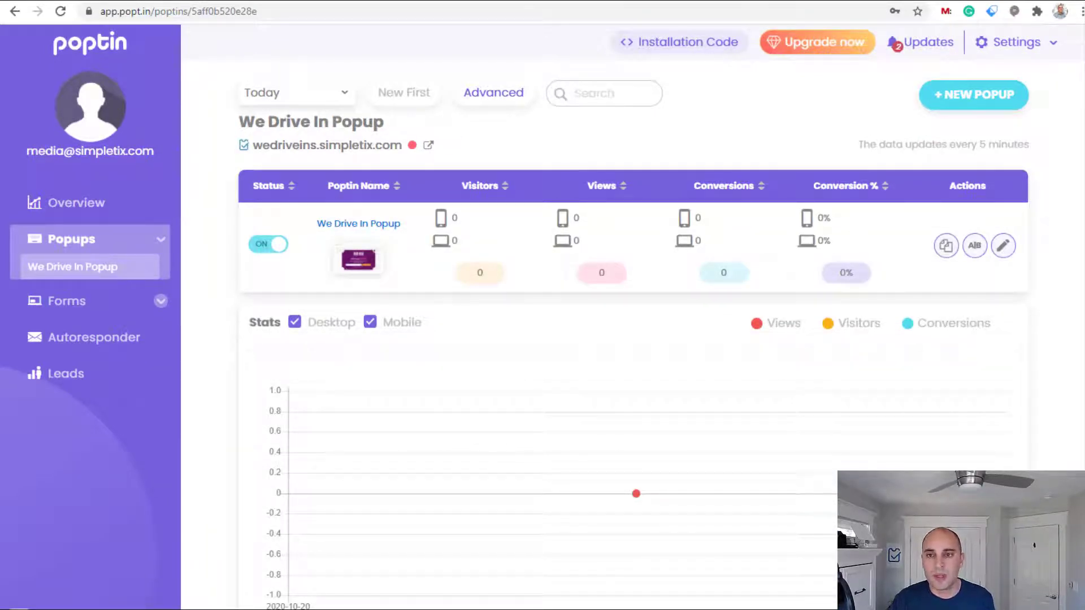
{"action": "left_click", "coordinate": [664, 55]}
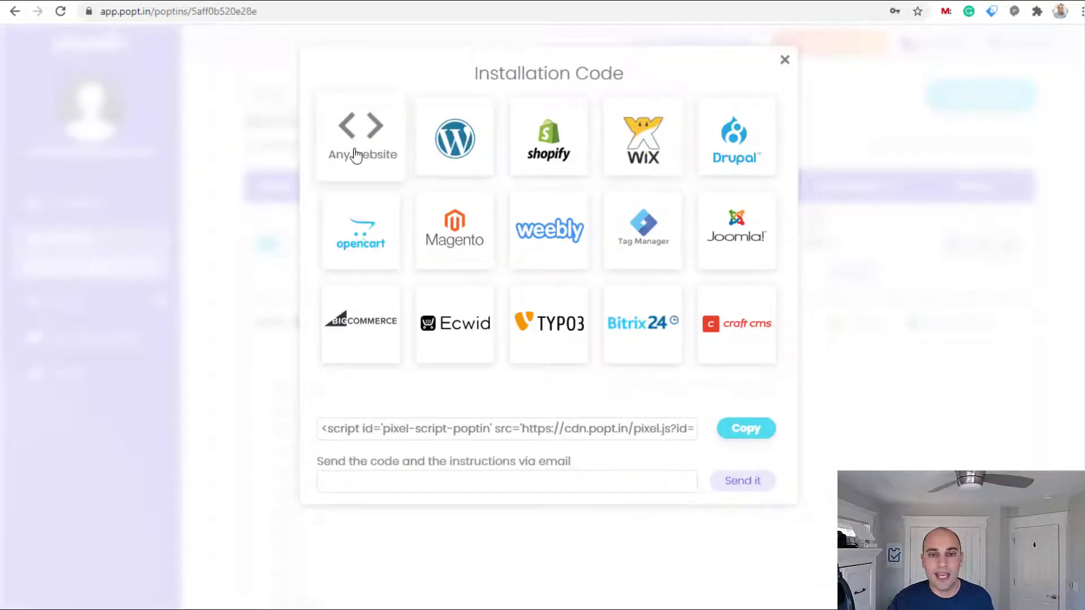
{"action": "left_click", "coordinate": [747, 429]}
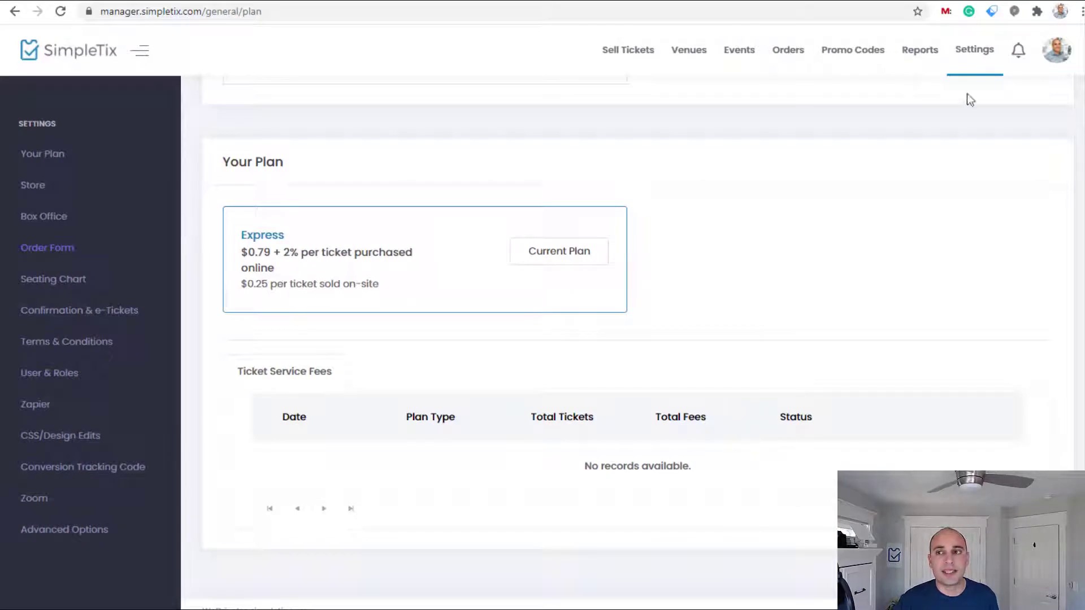
Paste the Poptin script on a new line after the Event Page tracking code and save
{"action": "left_click", "coordinate": [122, 478]}
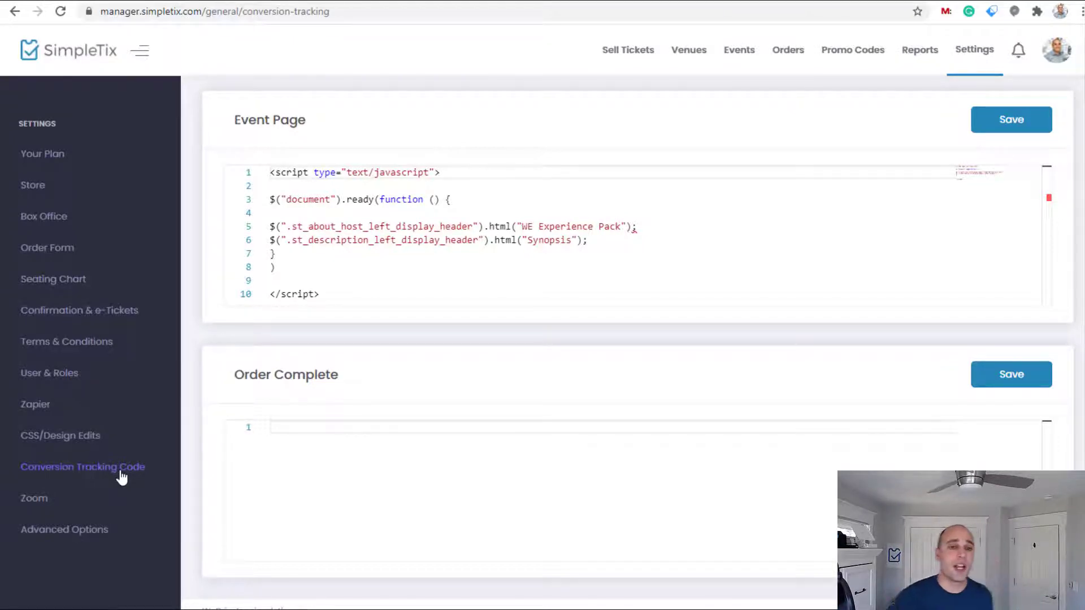
{"action": "left_click", "coordinate": [377, 279]}
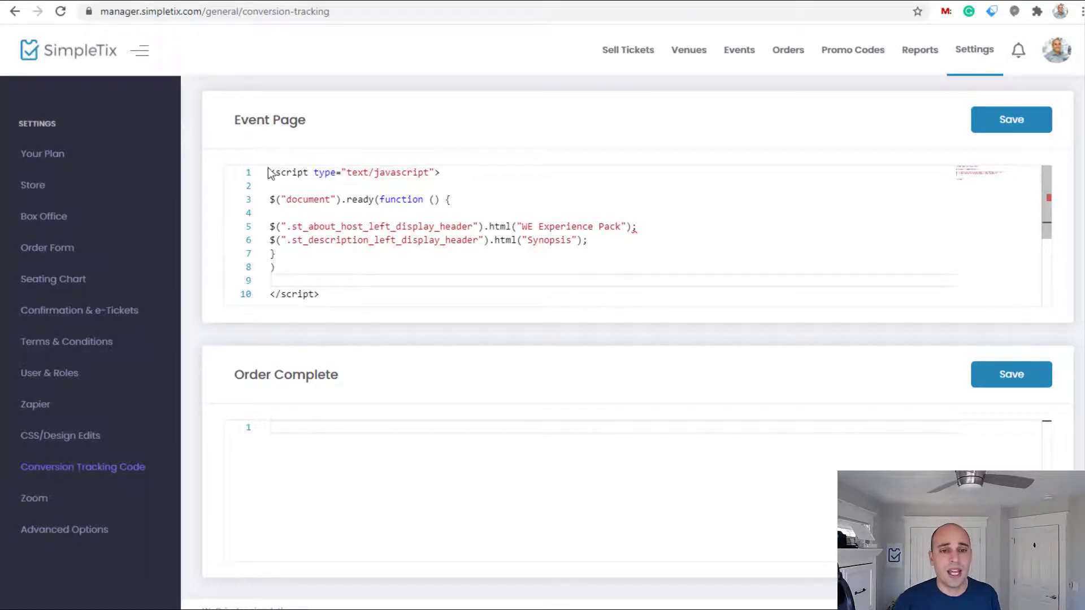
{"action": "left_click", "coordinate": [351, 293]}
{"action": "key", "text": "Return"}
{"action": "key", "text": "Return"}
{"action": "key", "text": "ctrl+v"}
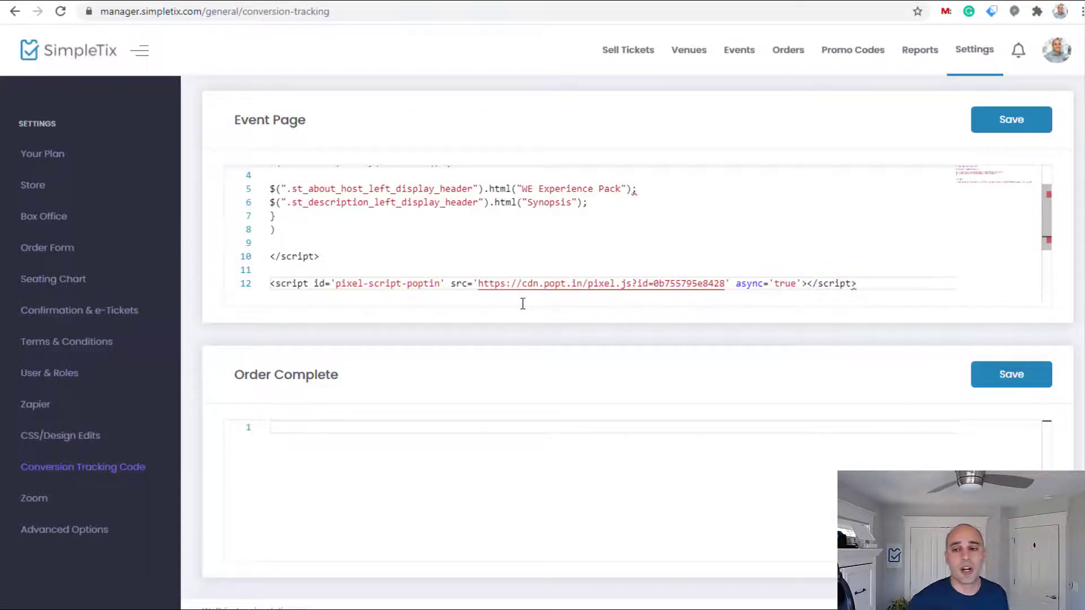
{"action": "scroll", "coordinate": [543, 293], "scroll_direction": "up", "scroll_amount": 2}
{"action": "left_click", "coordinate": [990, 117]}
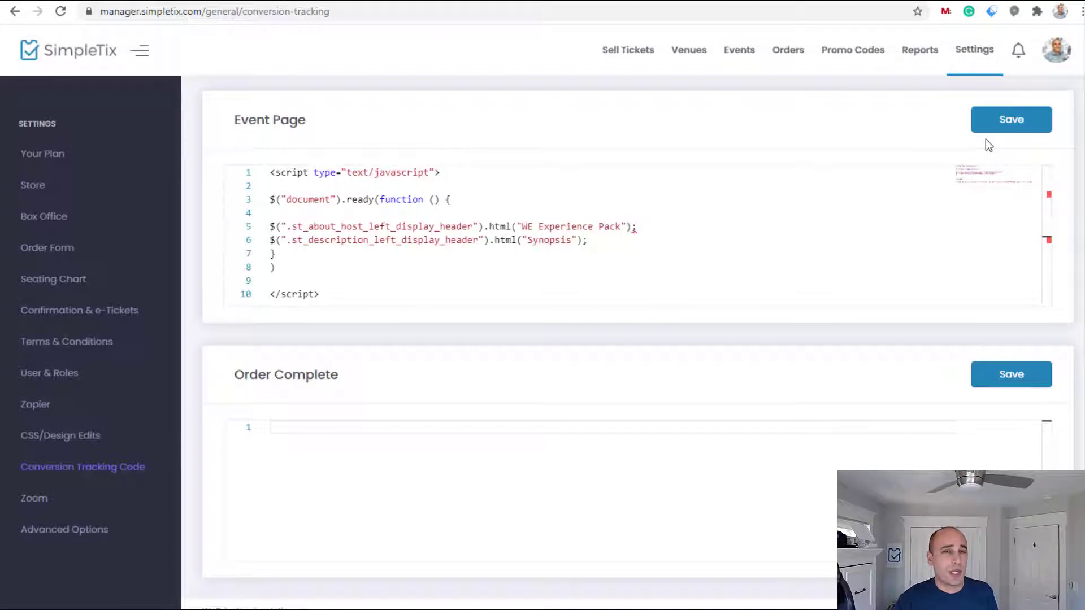
Open the No Time to Die event from the Events list and save it again
{"action": "left_click", "coordinate": [739, 57]}
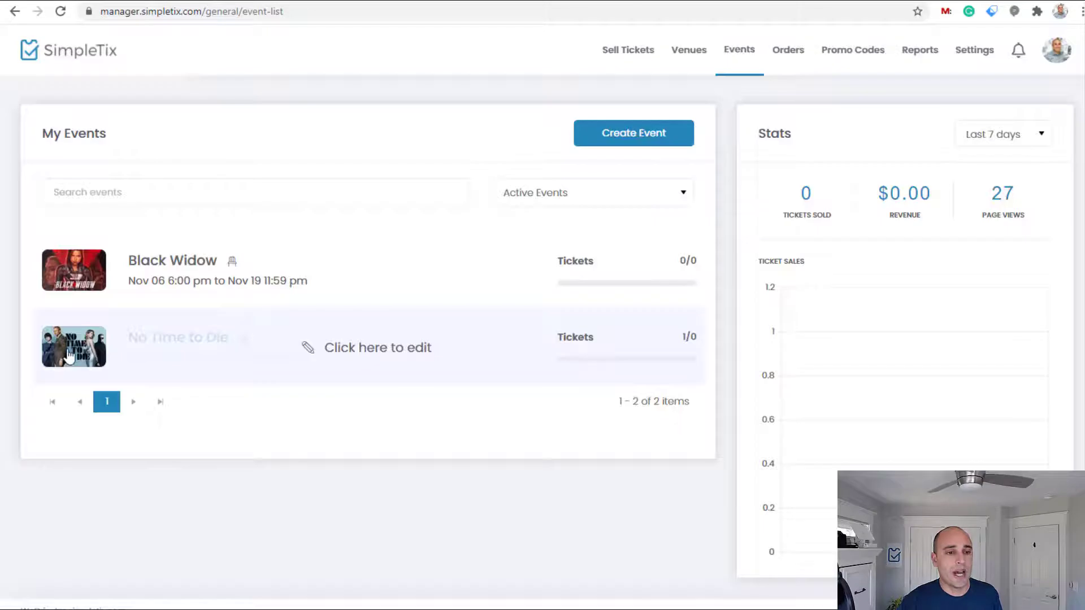
{"action": "left_click", "coordinate": [62, 357]}
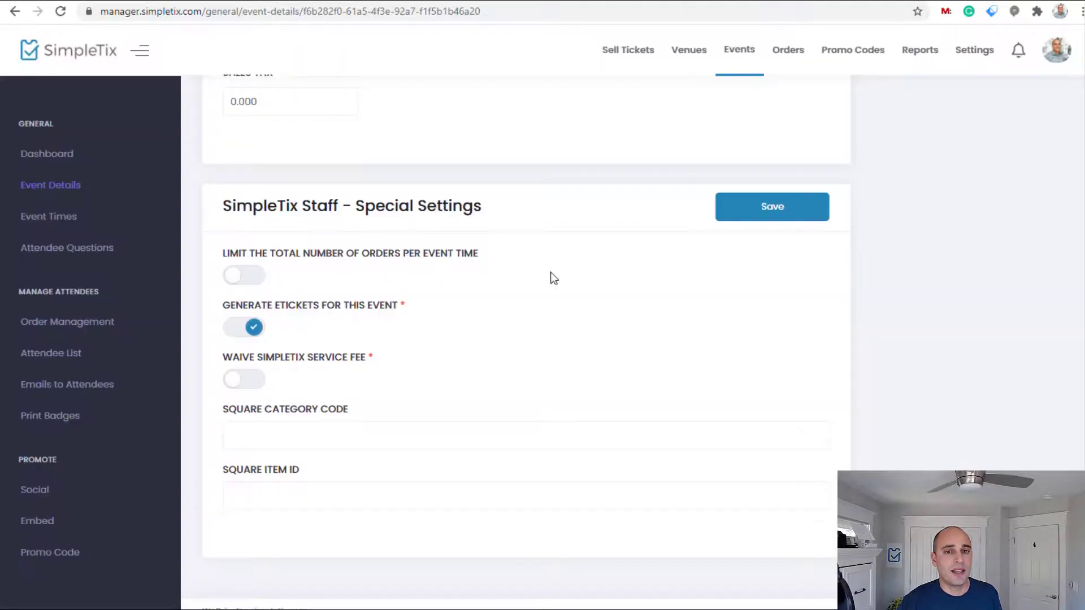
{"action": "scroll", "coordinate": [924, 232], "scroll_direction": "up", "scroll_amount": 20}
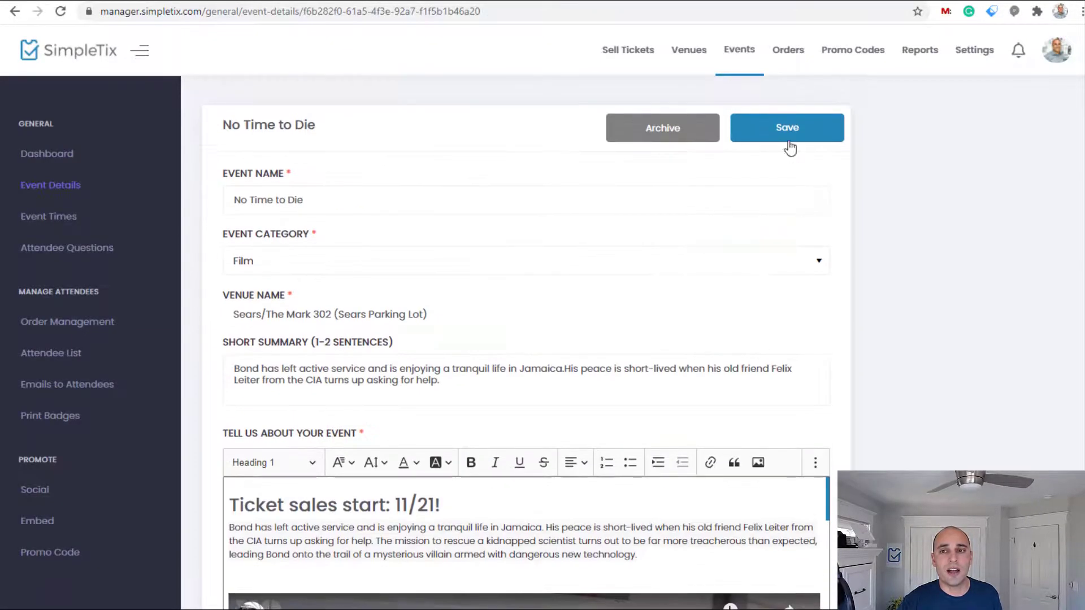
{"action": "left_click", "coordinate": [787, 129]}
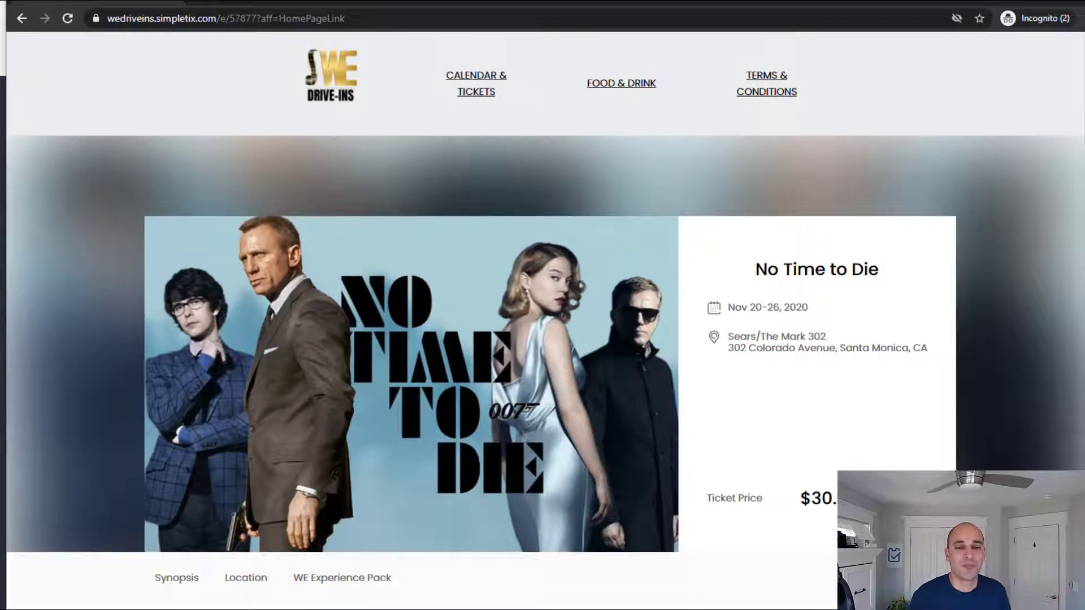
Trigger the $5 OFF exit popup on the event page and submit a test e-mail address
{"action": "scroll", "coordinate": [761, 480], "scroll_direction": "down", "scroll_amount": 10}
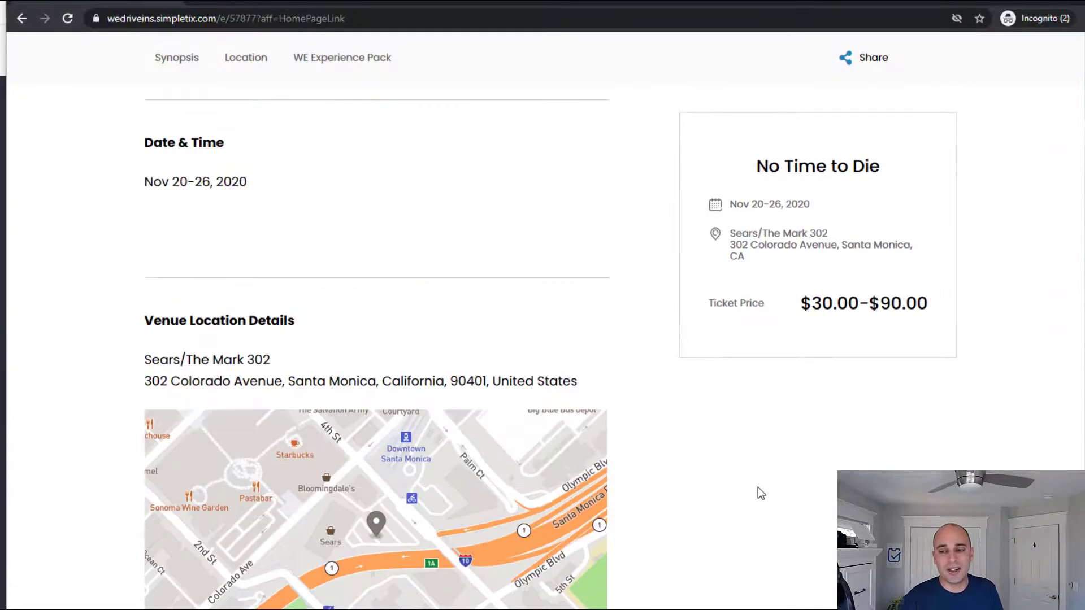
{"action": "scroll", "coordinate": [758, 487], "scroll_direction": "down", "scroll_amount": 5}
{"action": "scroll", "coordinate": [754, 484], "scroll_direction": "up", "scroll_amount": 15}
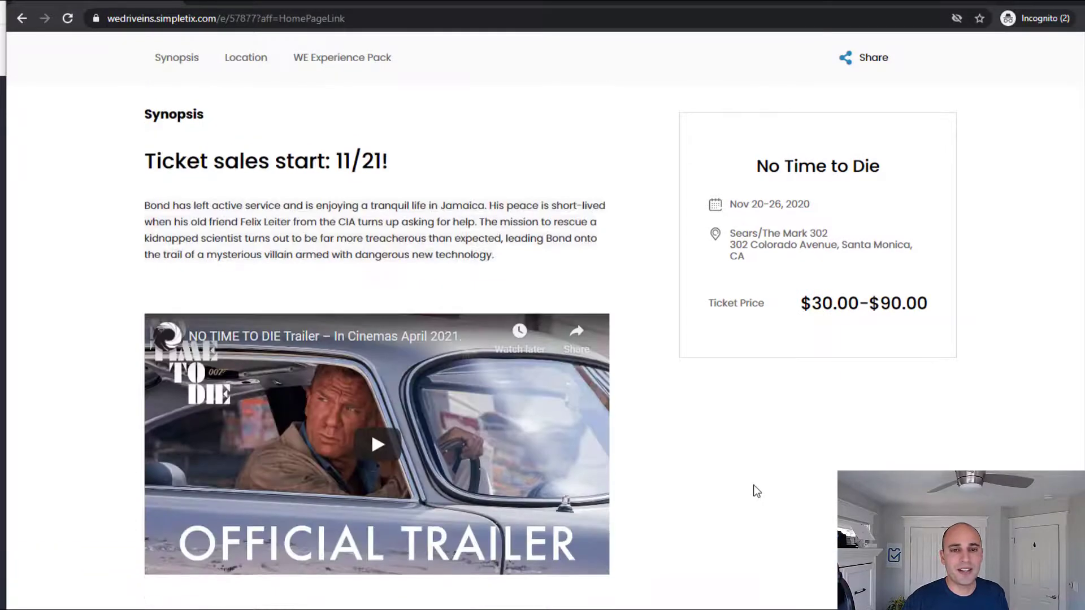
{"action": "scroll", "coordinate": [754, 486], "scroll_direction": "up", "scroll_amount": 3}
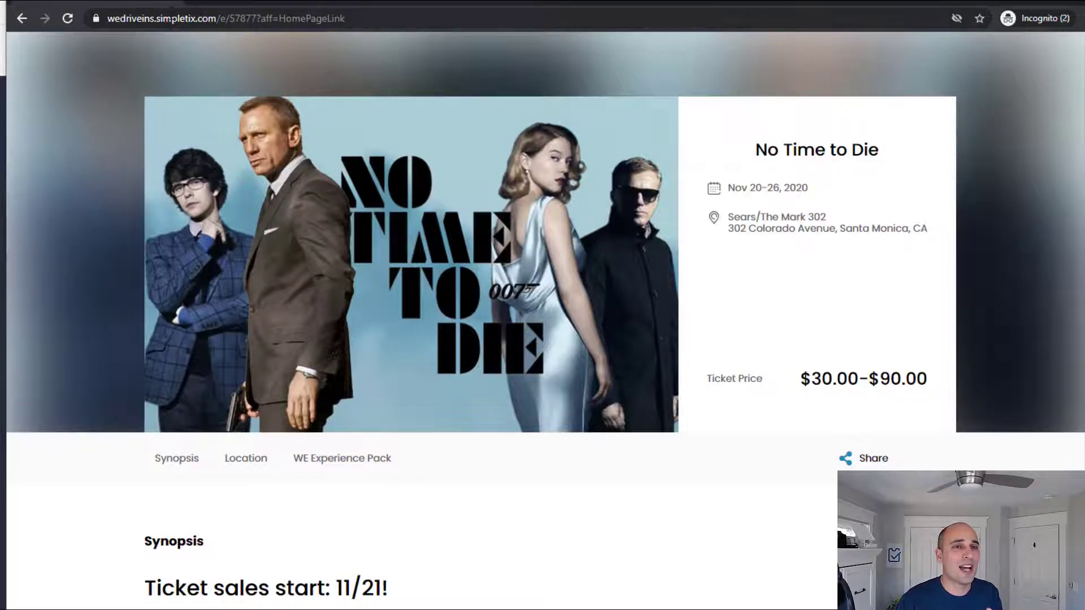
{"action": "mouse_move", "coordinate": [171, 11]}
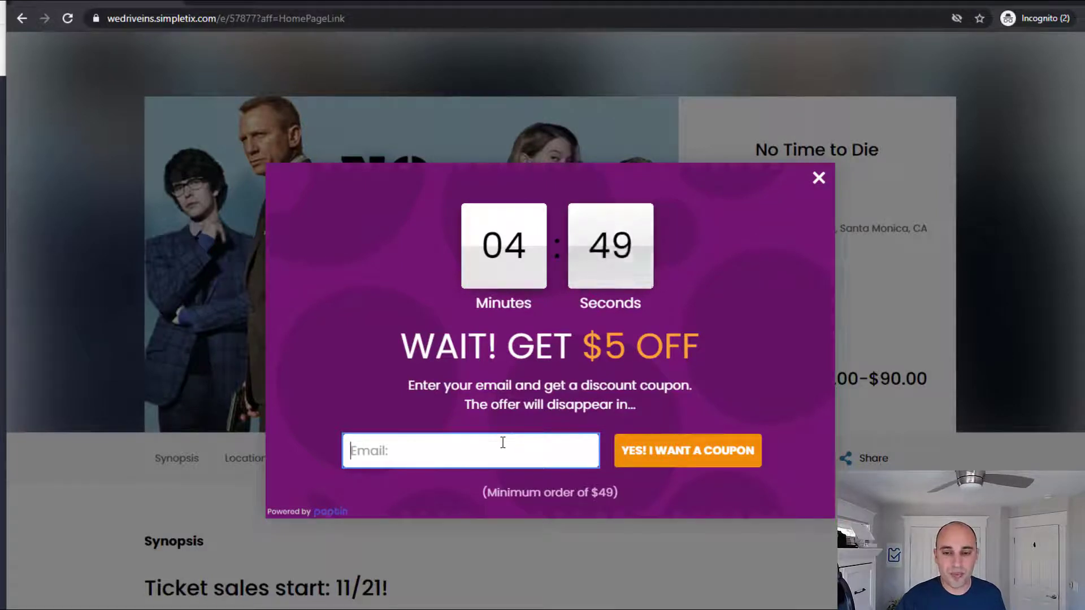
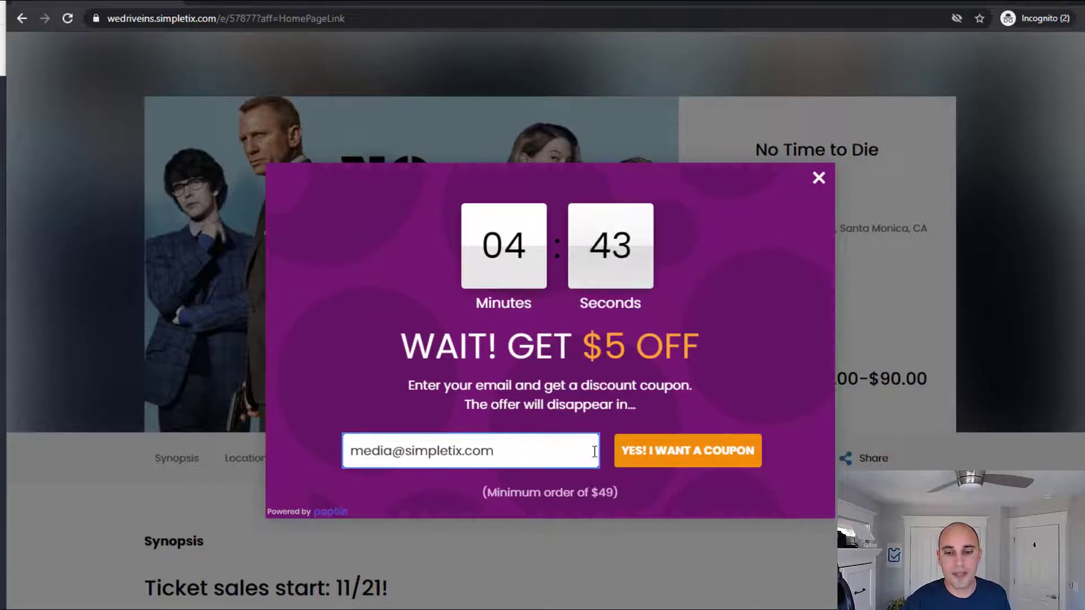
{"action": "left_click", "coordinate": [629, 459]}
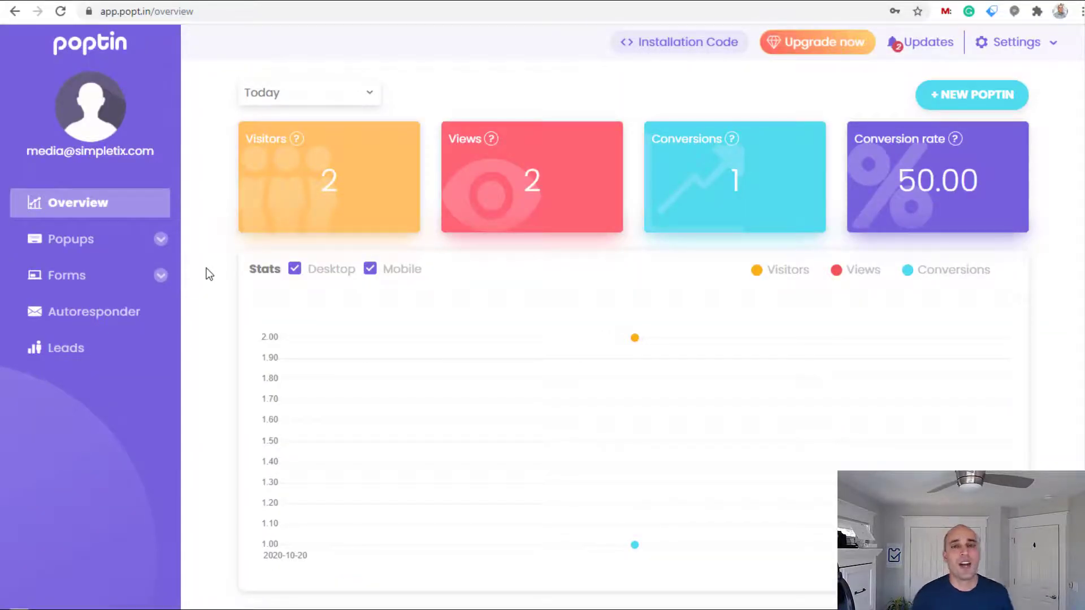
Open Edit design for We Drive In Popup from the Popups list
{"action": "left_click", "coordinate": [96, 246]}
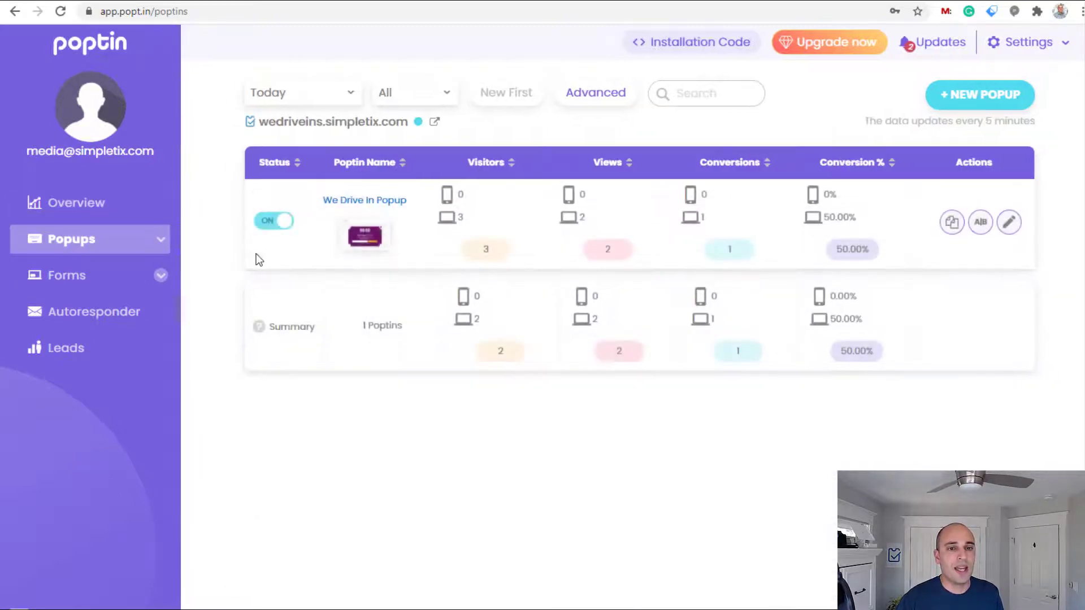
{"action": "left_click", "coordinate": [1008, 223]}
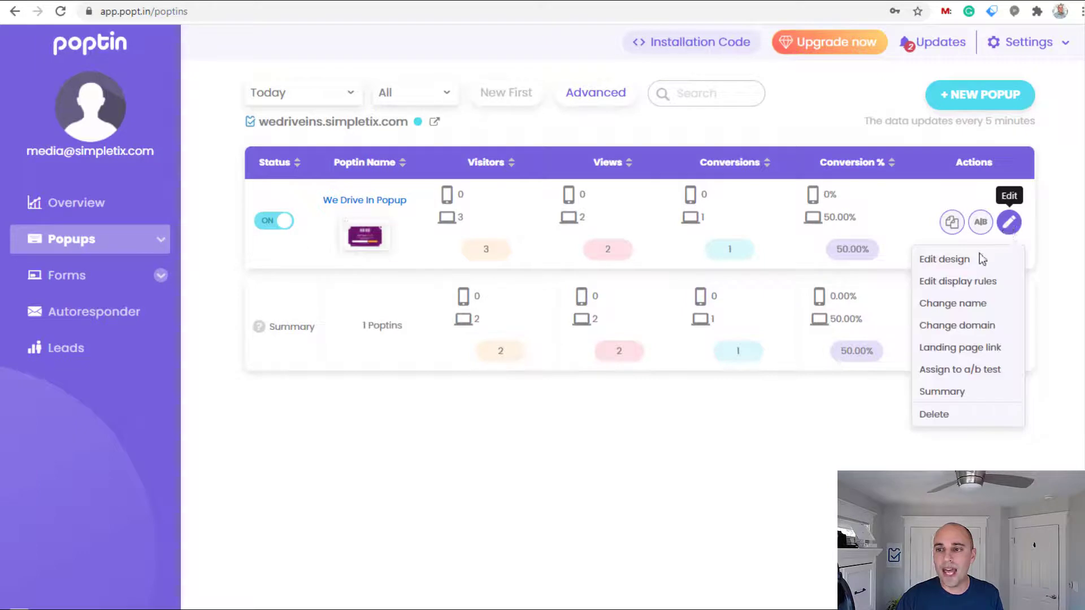
{"action": "left_click", "coordinate": [965, 264]}
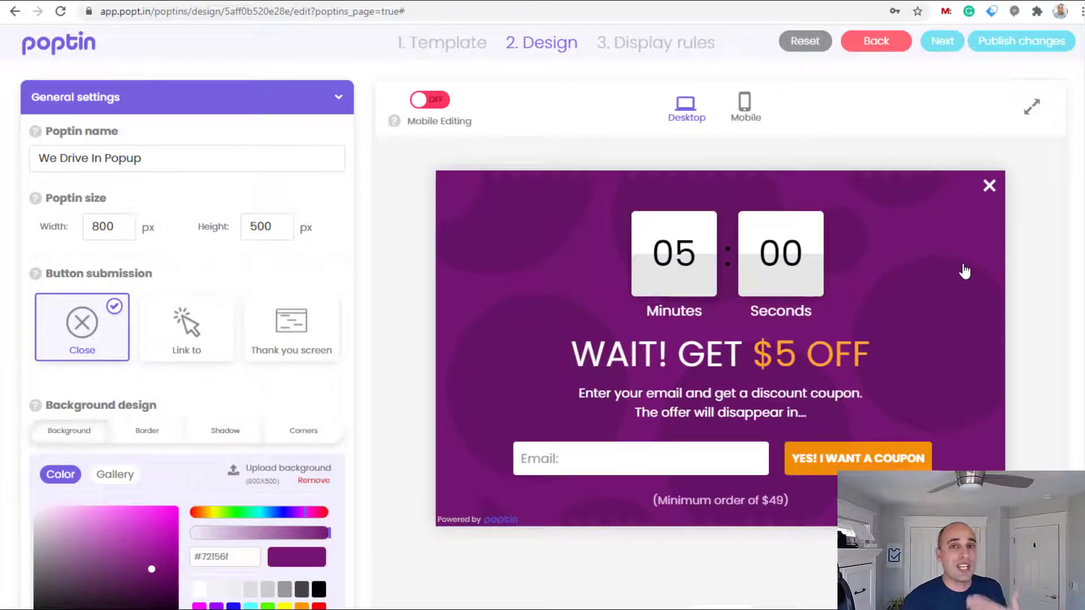
Add 'Here is the $5 off discount code: 5off' under Thank you! and widen the text box
{"action": "left_click", "coordinate": [272, 339]}
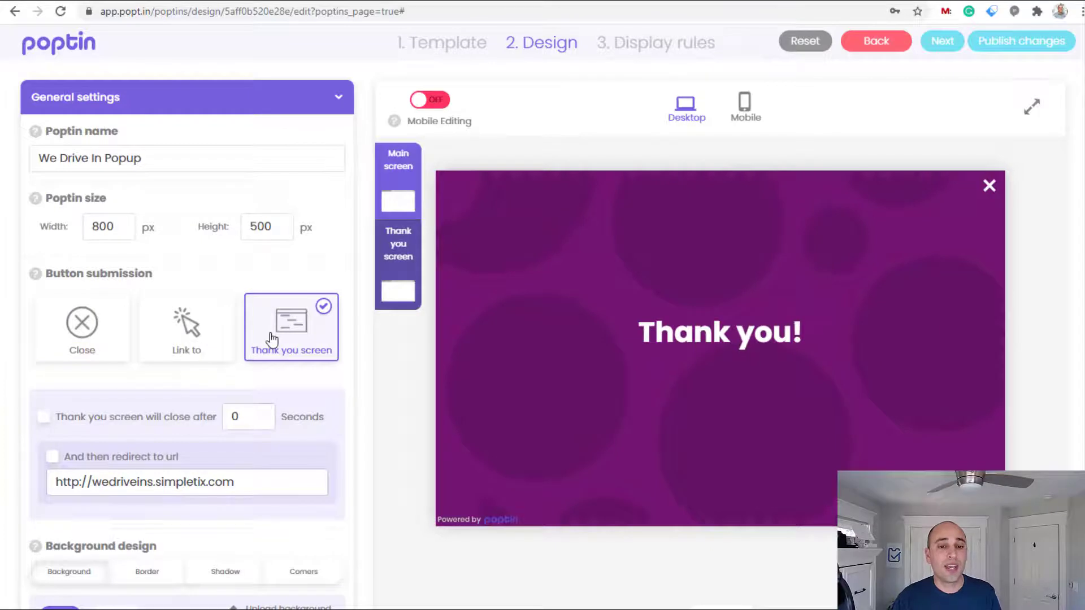
{"action": "left_click", "coordinate": [717, 328]}
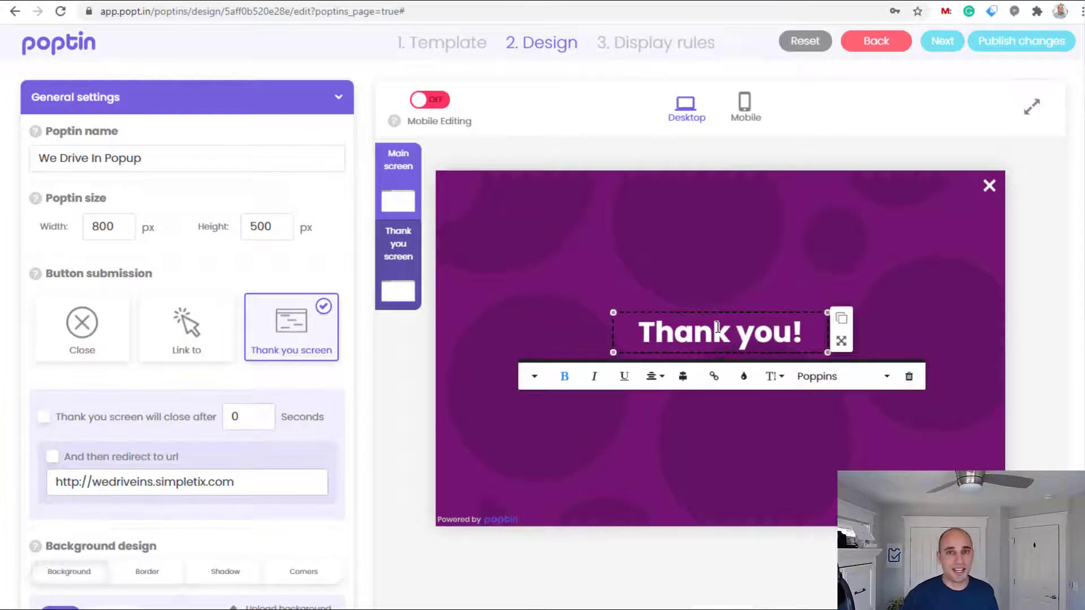
{"action": "key", "text": "End"}
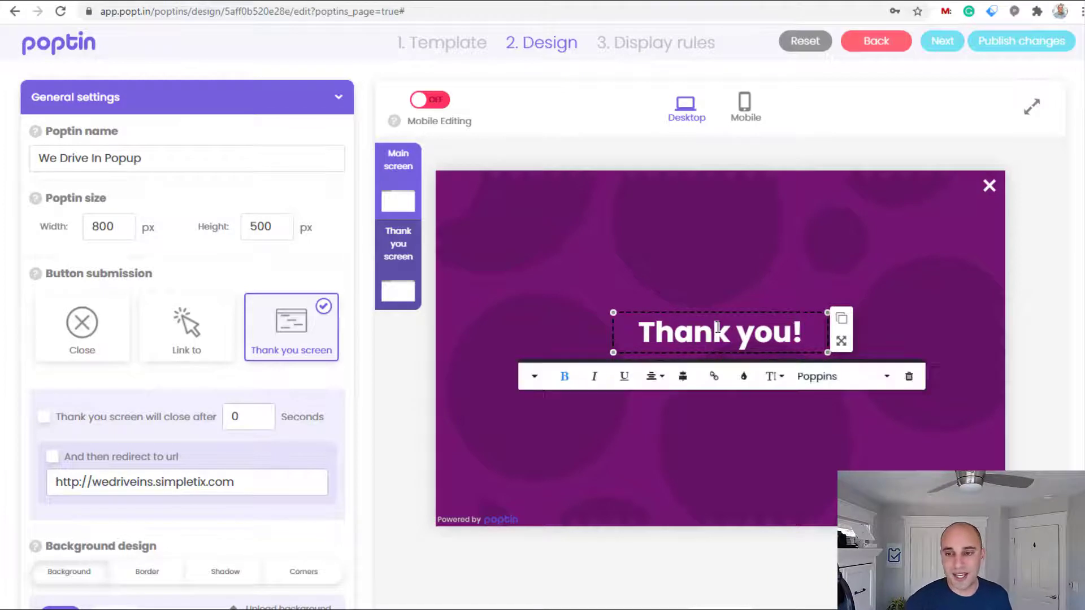
{"action": "key", "text": "Return"}
{"action": "key", "text": "Return"}
{"action": "type", "text": "Here "}
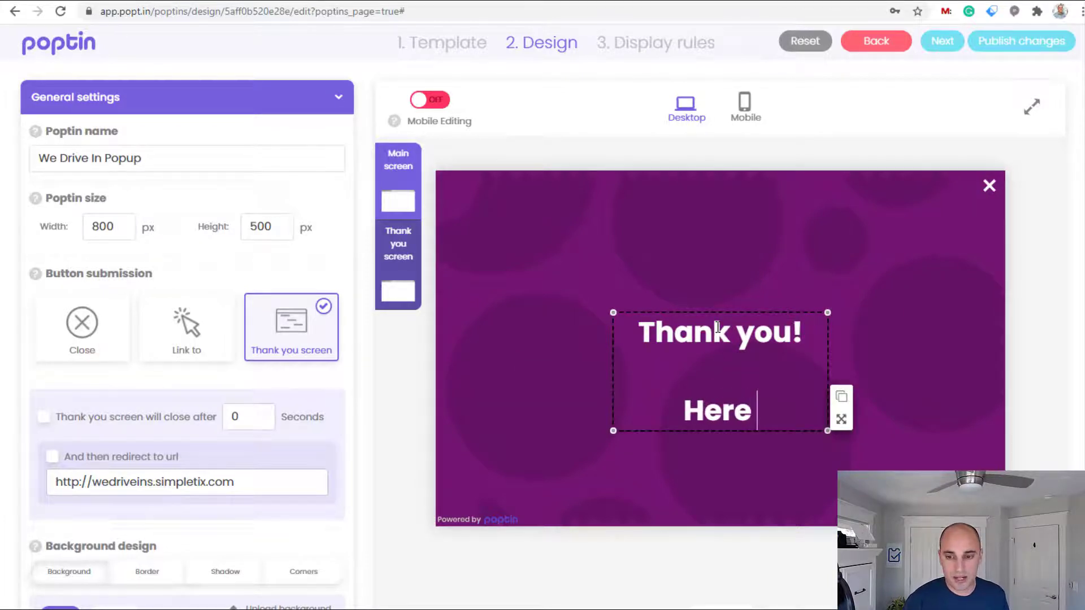
{"action": "type", "text": "is the"}
{"action": "key", "text": "BackSpace"}
{"action": "type", "text": "he $5 off"}
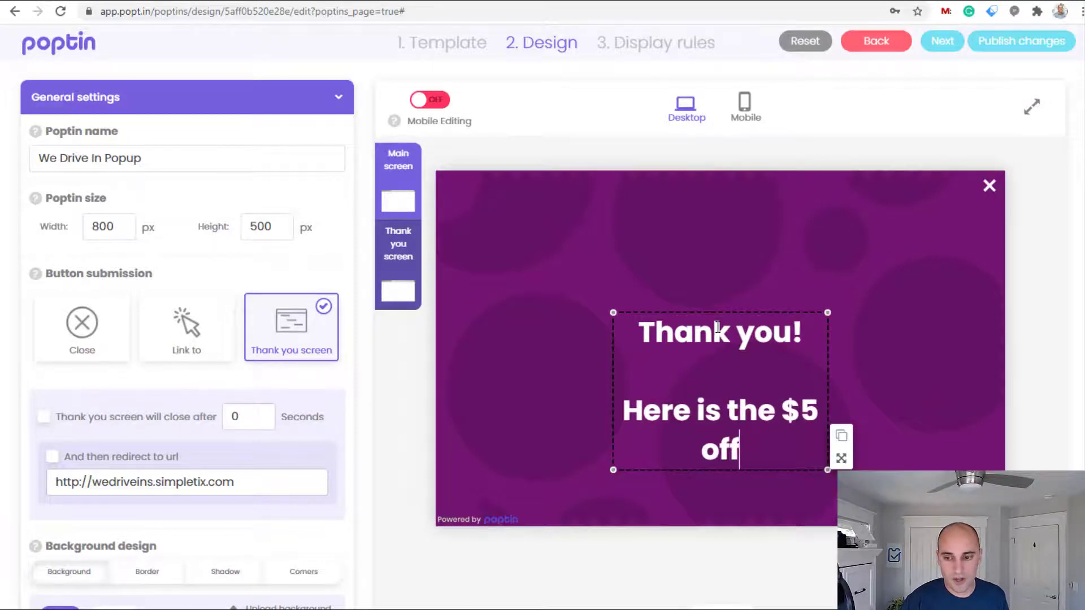
{"action": "type", "text": " discount "}
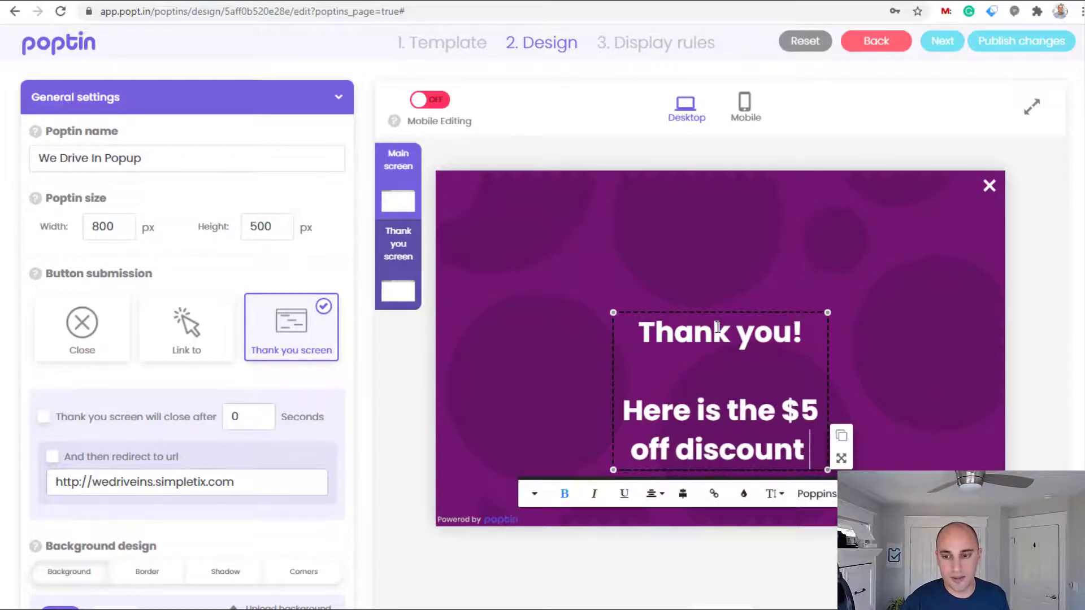
{"action": "type", "text": "code: "}
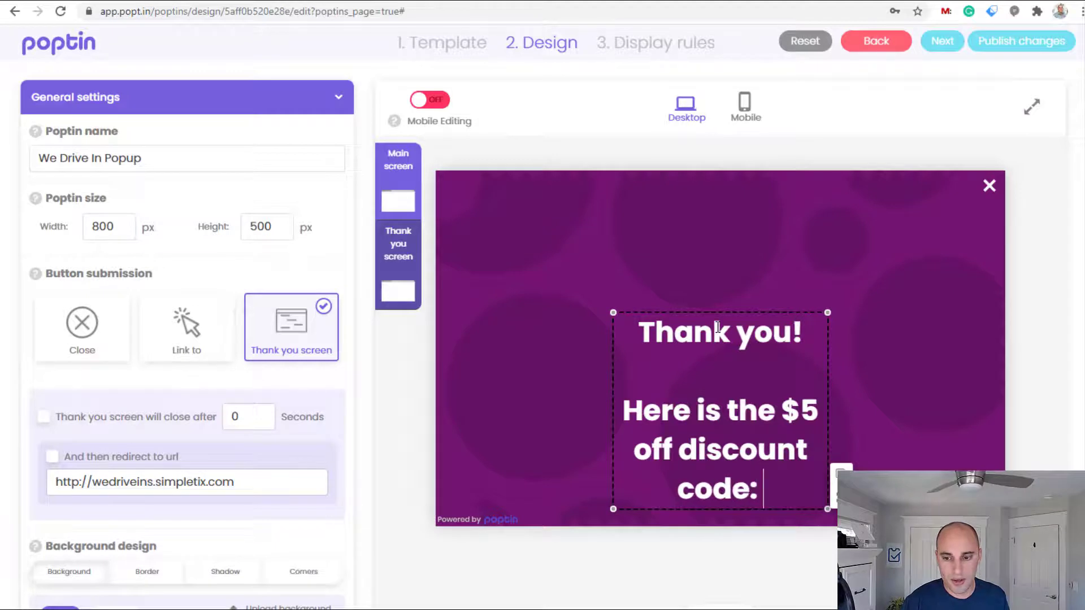
{"action": "type", "text": "5off"}
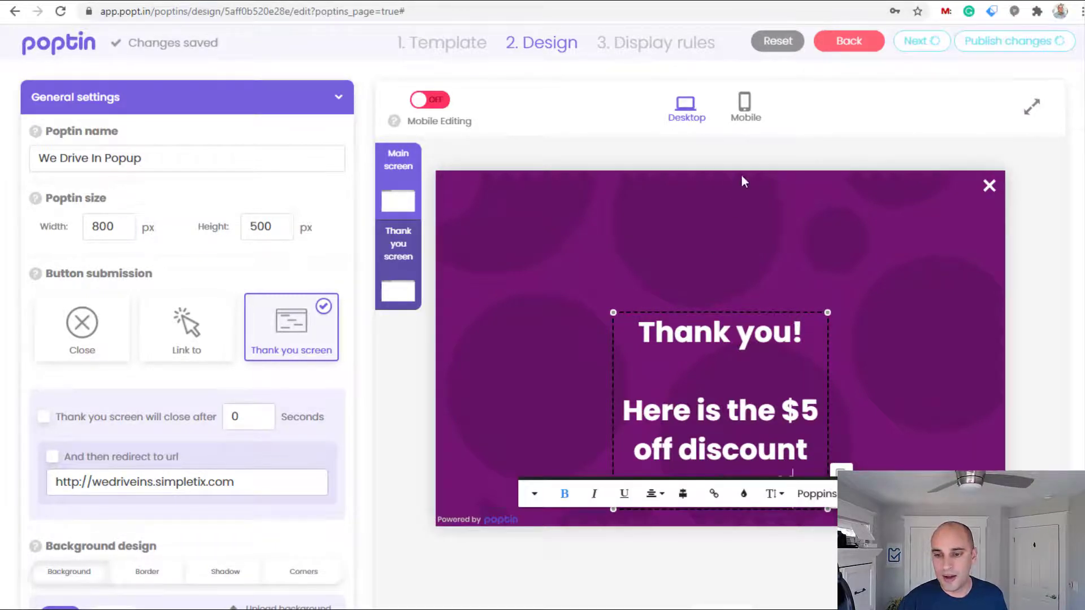
{"action": "left_click_drag", "start_coordinate": [608, 310], "coordinate": [521, 232]}
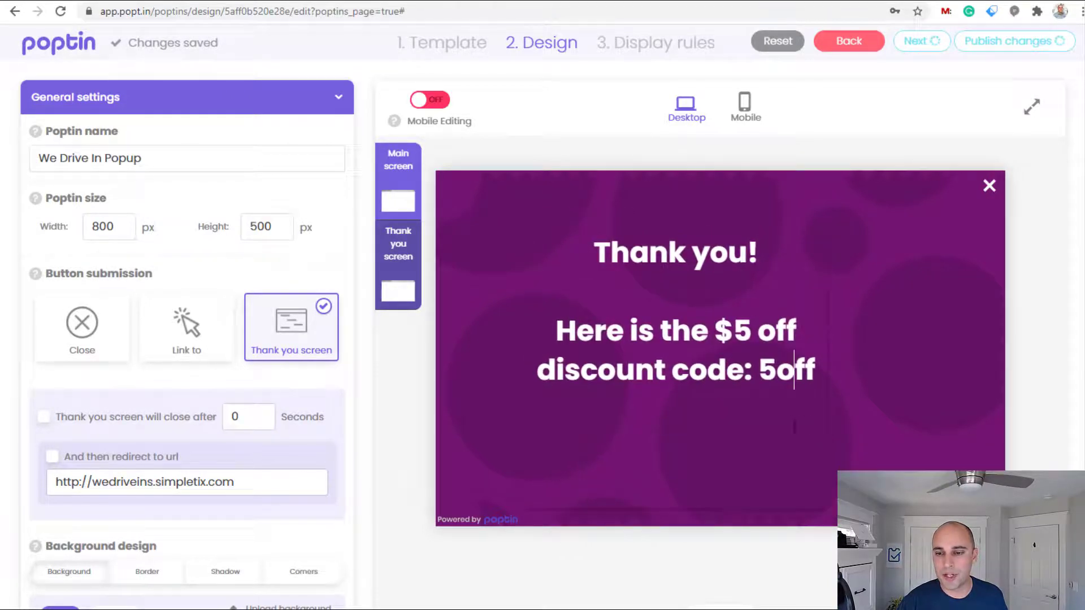
{"action": "left_click_drag", "start_coordinate": [830, 496], "coordinate": [930, 444]}
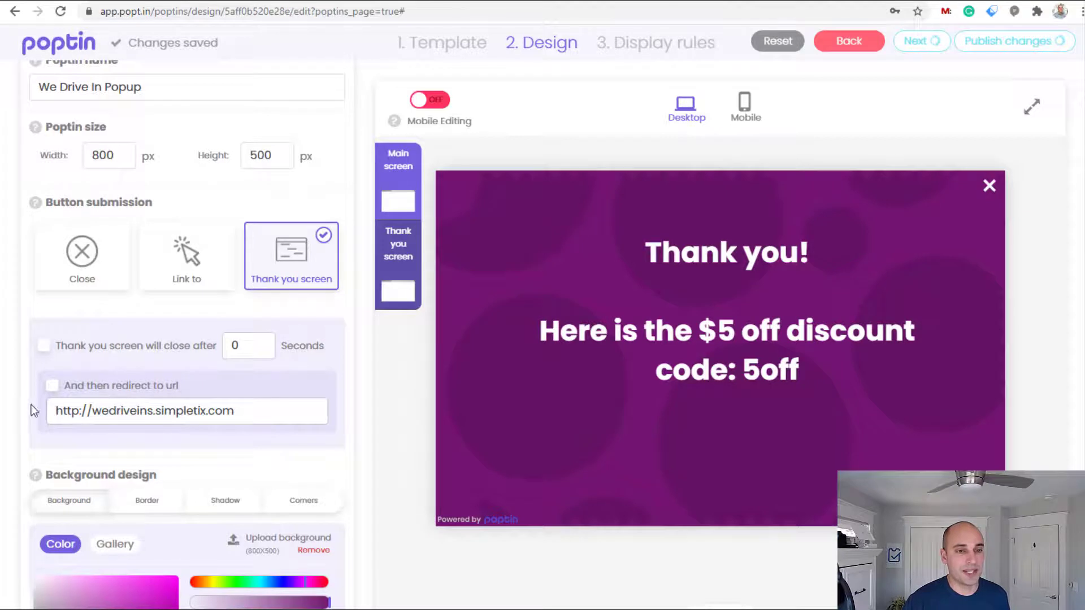
Make the thank-you screen close automatically after 9 seconds
{"action": "left_click", "coordinate": [45, 346]}
{"action": "left_click", "coordinate": [251, 343]}
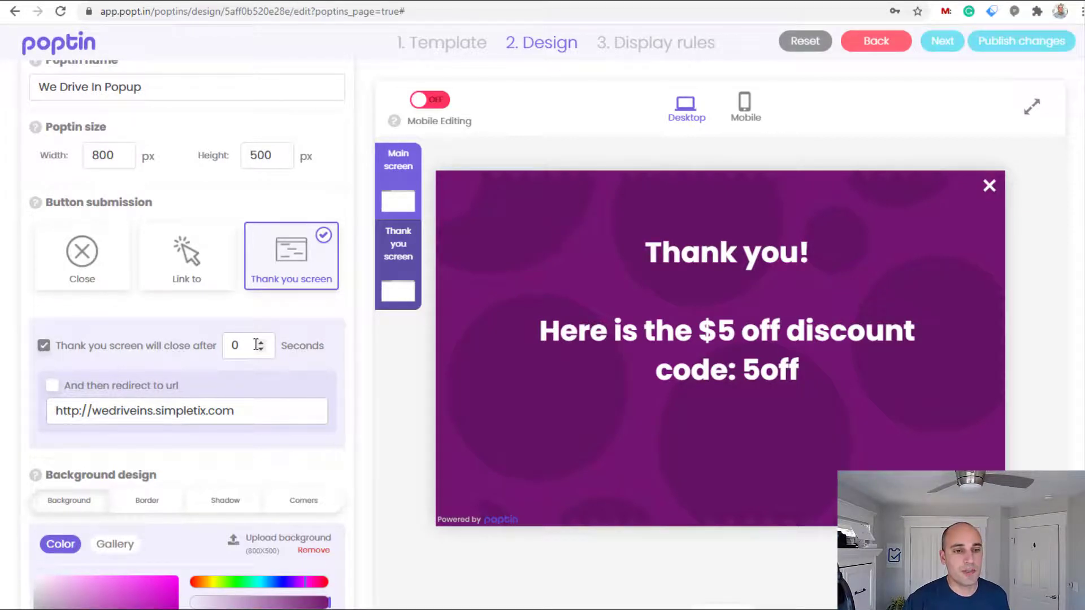
{"action": "double_click", "coordinate": [257, 345]}
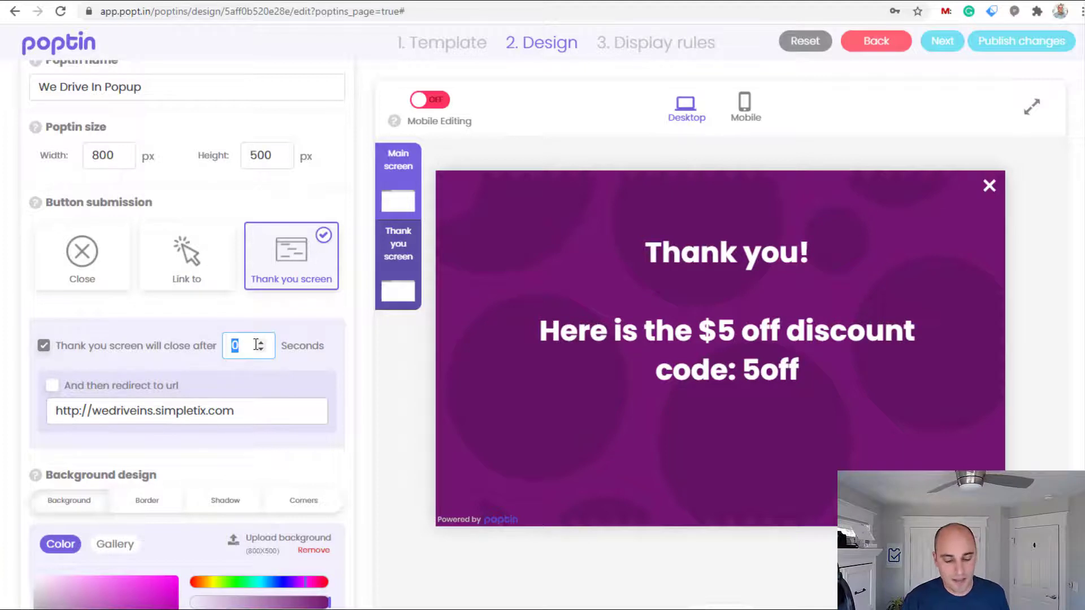
{"action": "type", "text": "9"}
{"action": "left_click", "coordinate": [93, 389]}
{"action": "left_click", "coordinate": [246, 404]}
{"action": "type", "text": "/?"}
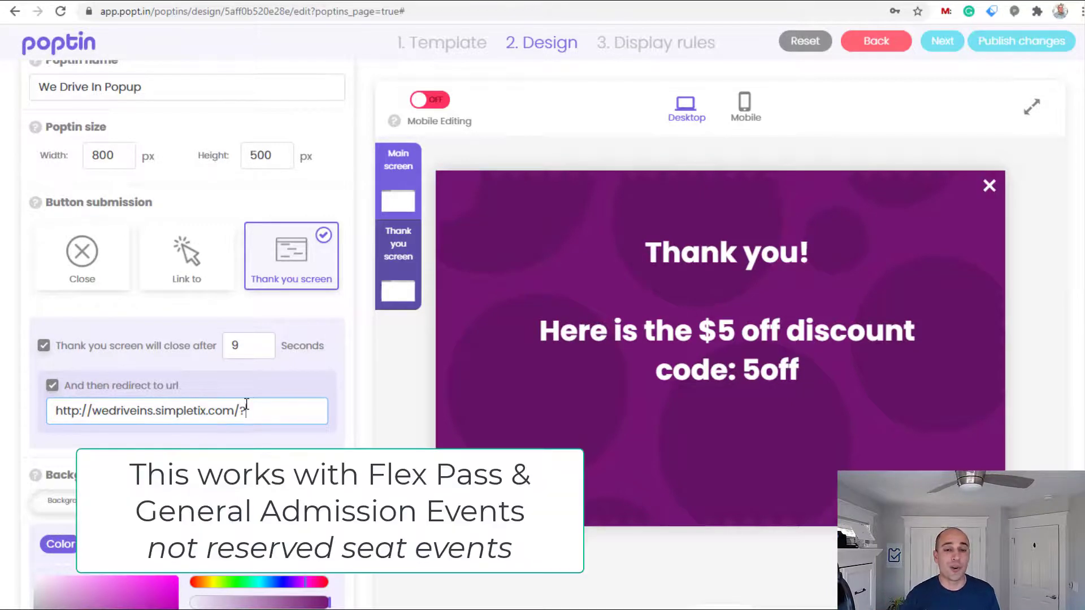
{"action": "type", "text": "promo"}
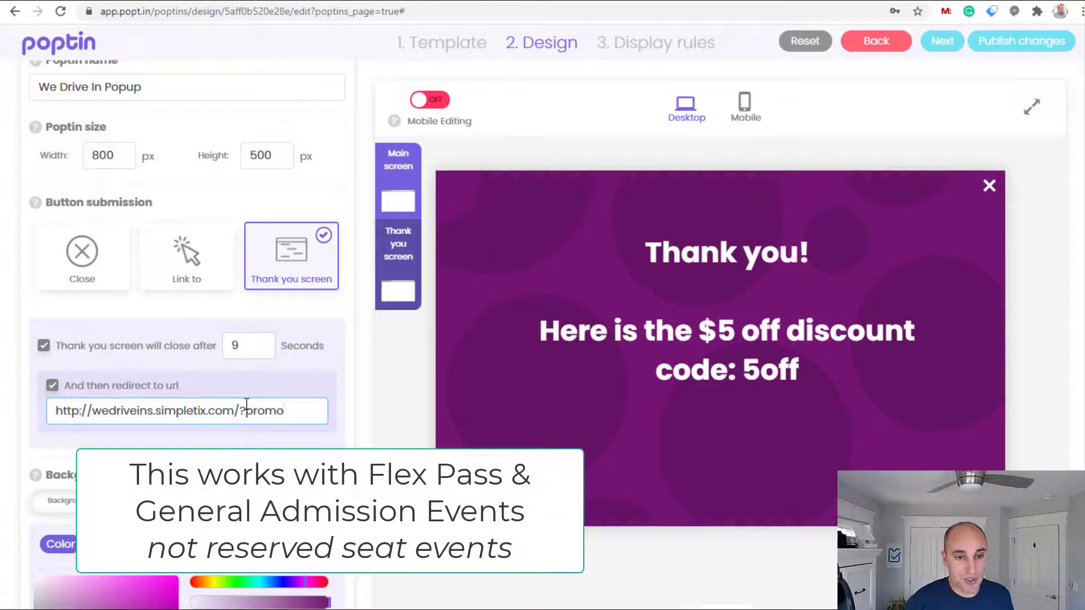
{"action": "type", "text": "code="}
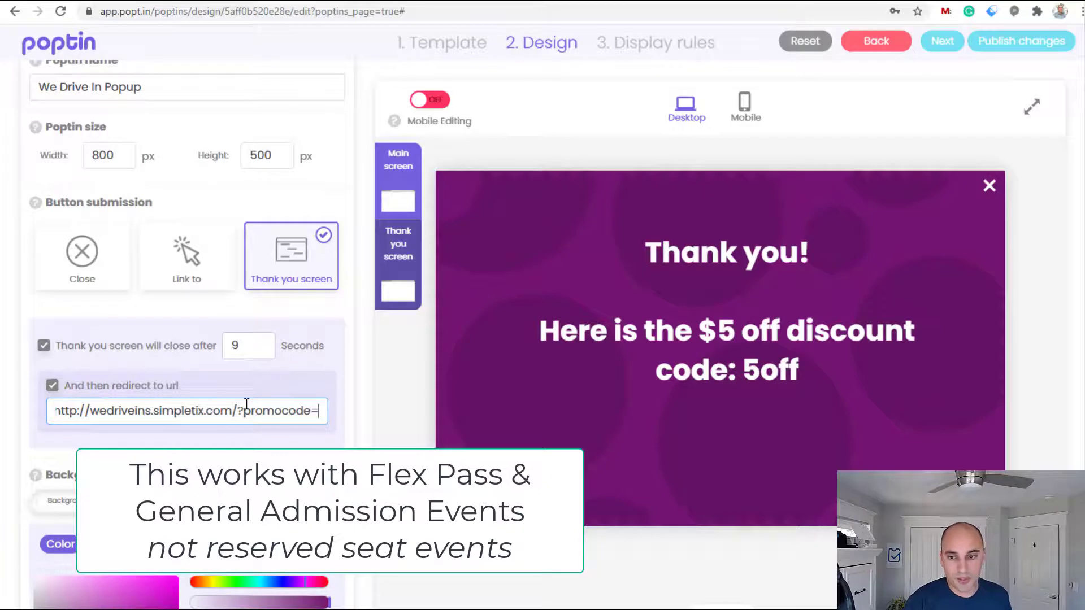
{"action": "type", "text": "5off"}
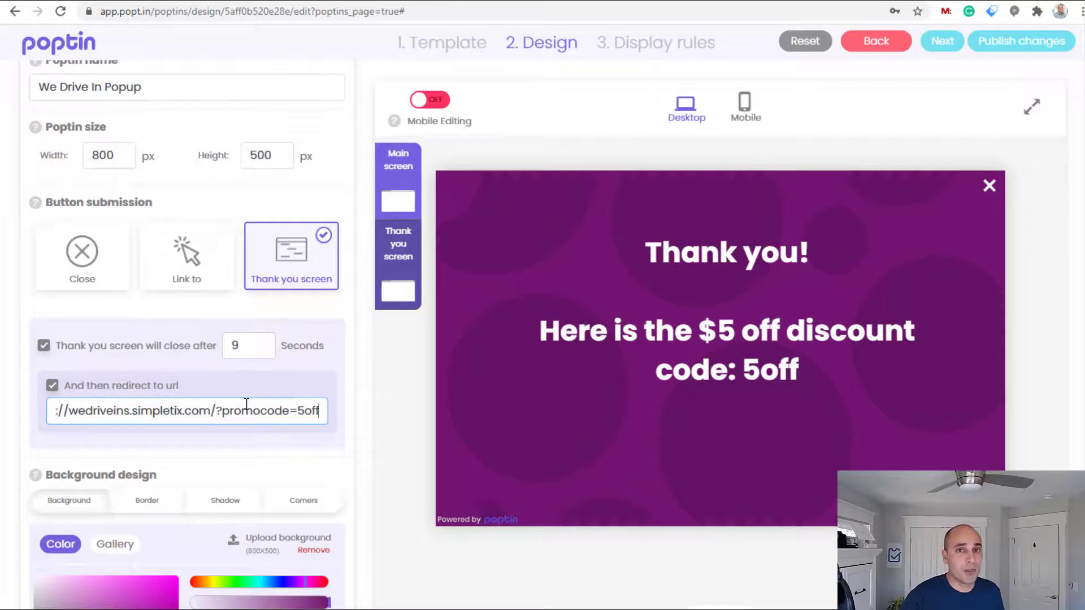
{"action": "left_click", "coordinate": [442, 587]}
{"action": "scroll", "coordinate": [440, 585], "scroll_direction": "down", "scroll_amount": 10}
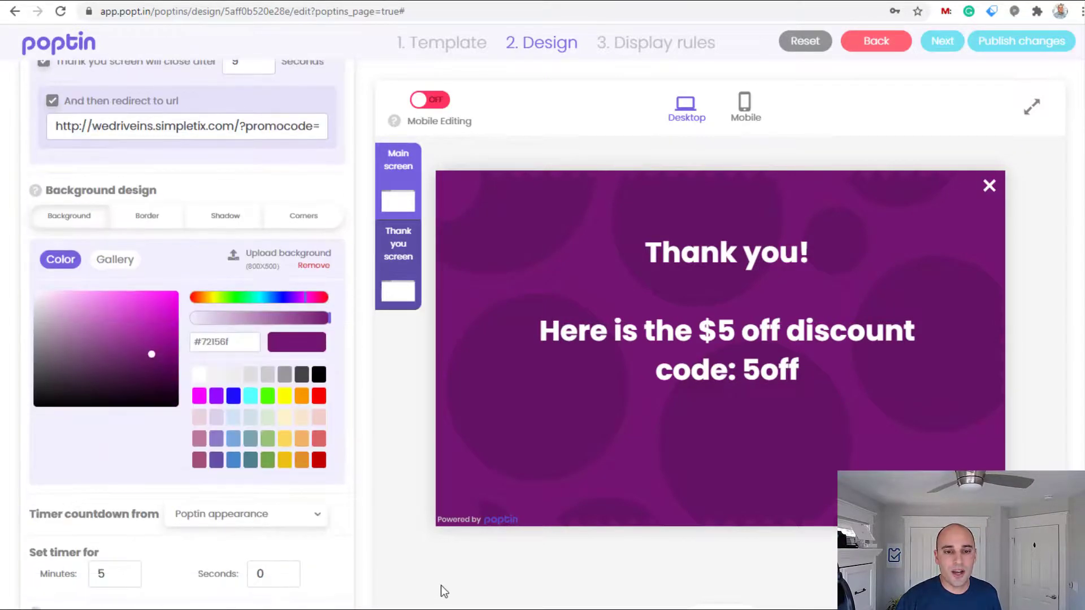
{"action": "scroll", "coordinate": [441, 585], "scroll_direction": "up", "scroll_amount": 6}
{"action": "scroll", "coordinate": [440, 585], "scroll_direction": "up", "scroll_amount": 5}
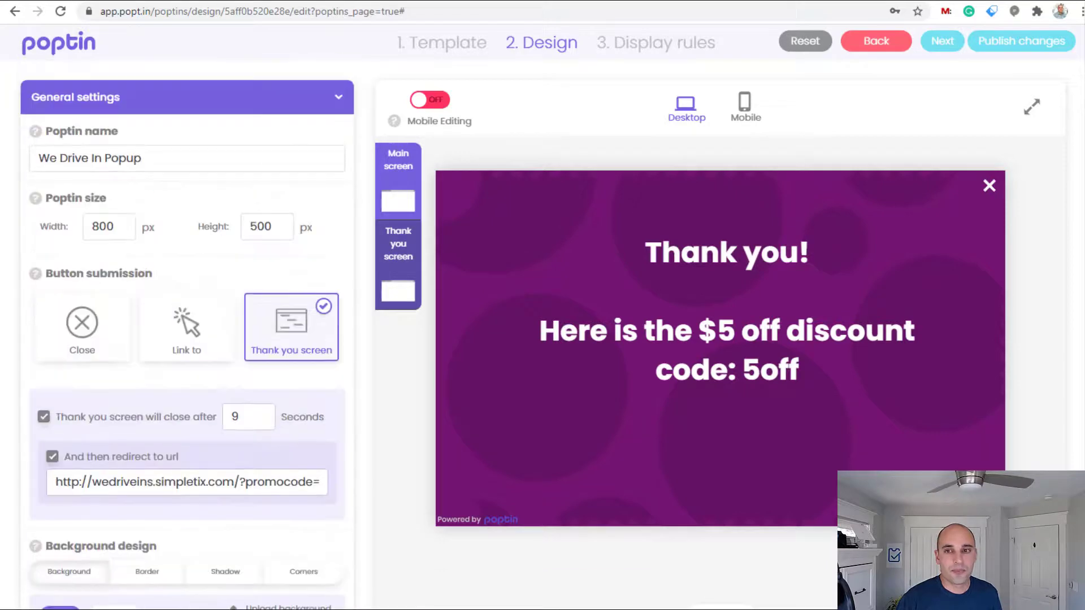
Publish the popup changes and load the drive-in event page in a new incognito tab
{"action": "left_click", "coordinate": [1011, 42]}
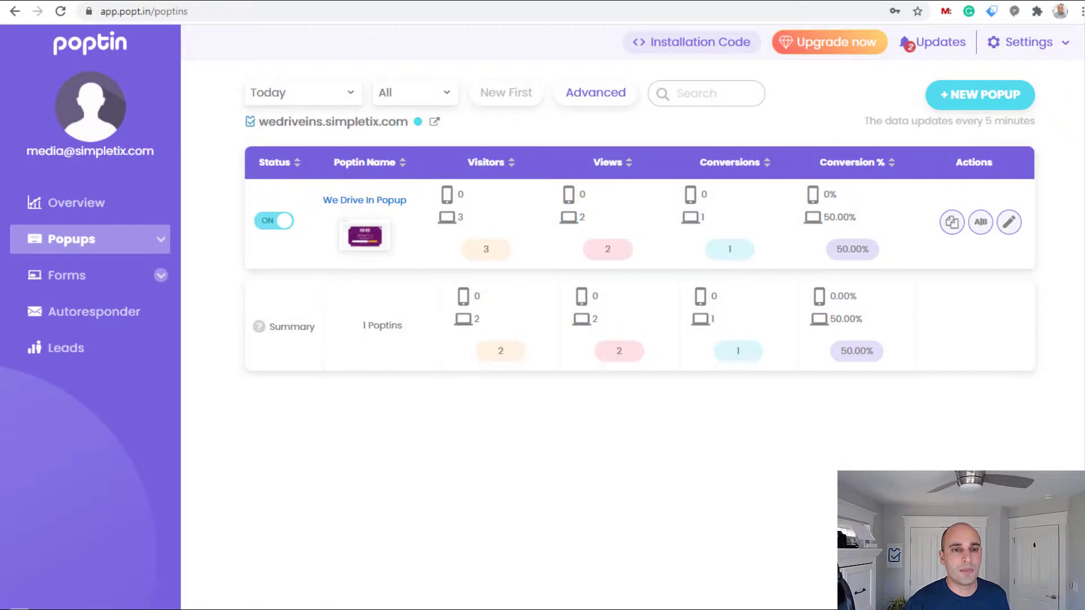
{"action": "left_click", "coordinate": [349, 591]}
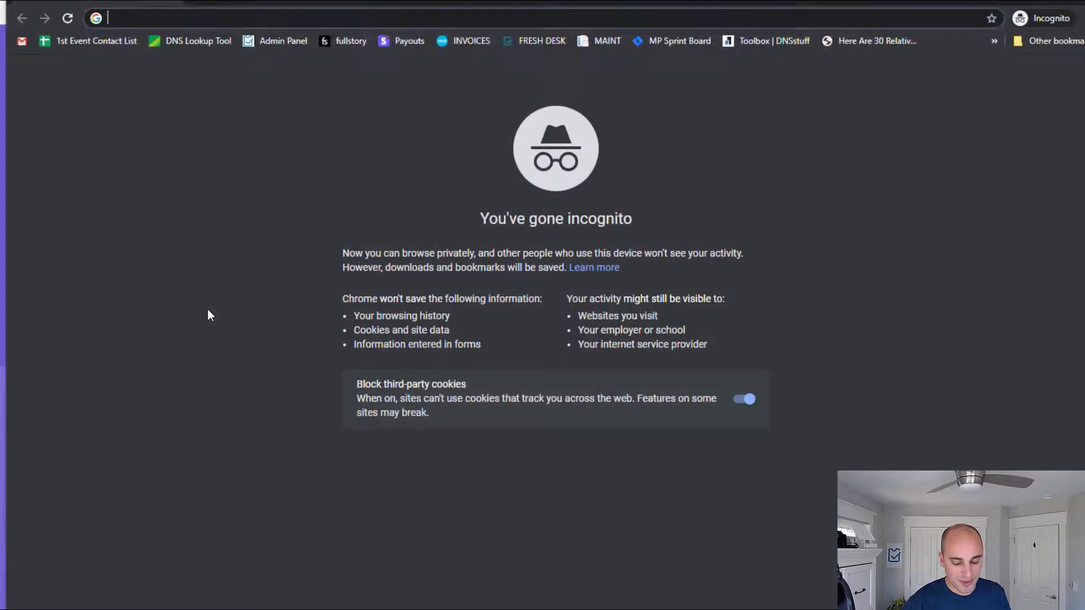
{"action": "type", "text": "https://wedriveins.simpletix.com/e/57877?aff=HomePageLink"}
{"action": "key", "text": "Return"}
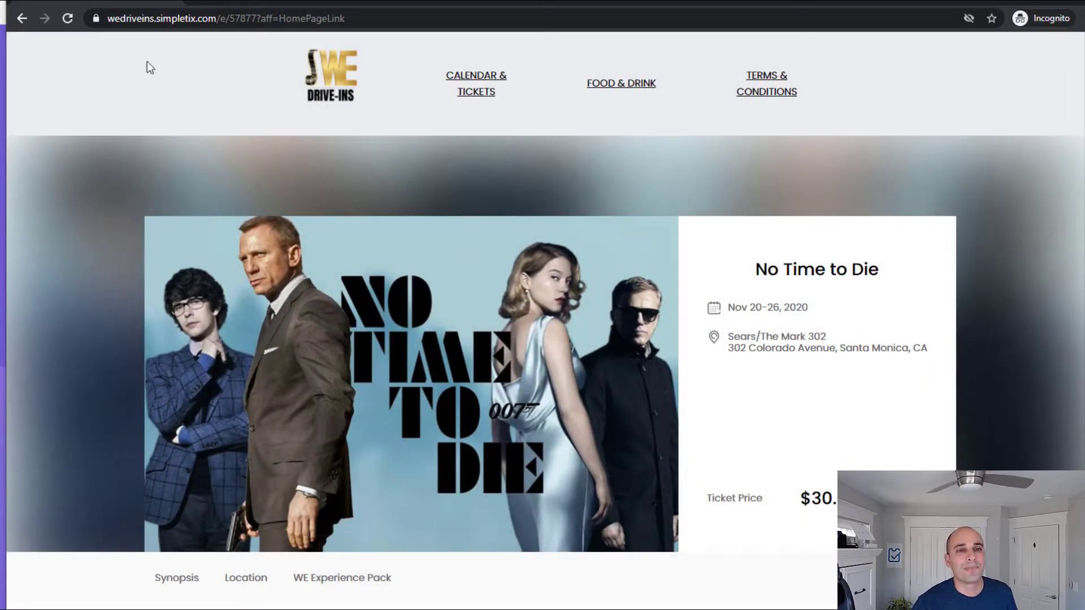
Trigger the exit popup and submit a test e-mail to claim the 5off coupon
{"action": "mouse_move", "coordinate": [127, 6]}
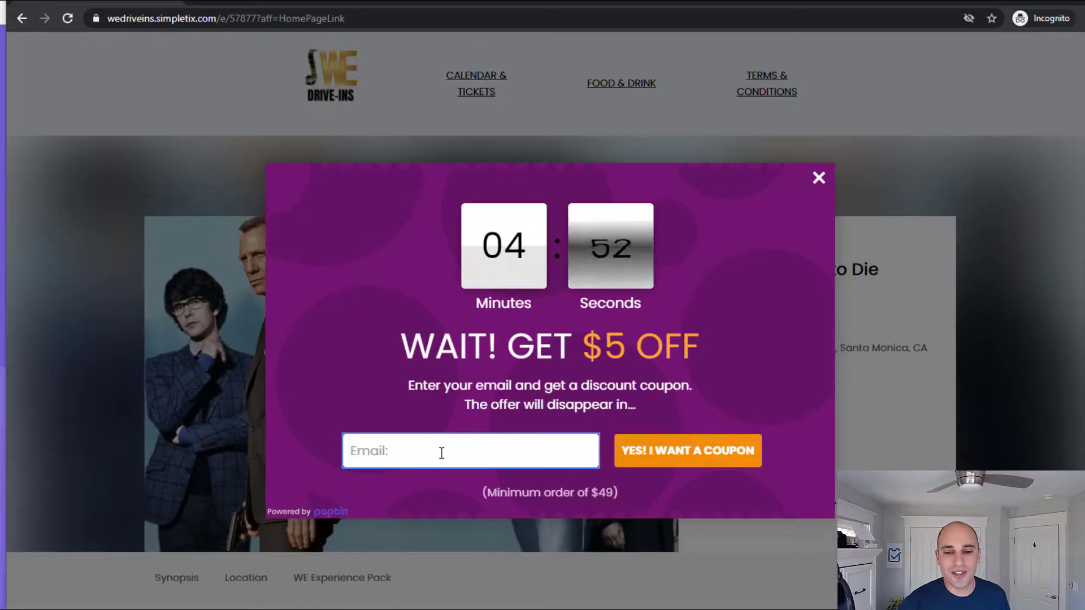
{"action": "type", "text": "fsdfsdfds"}
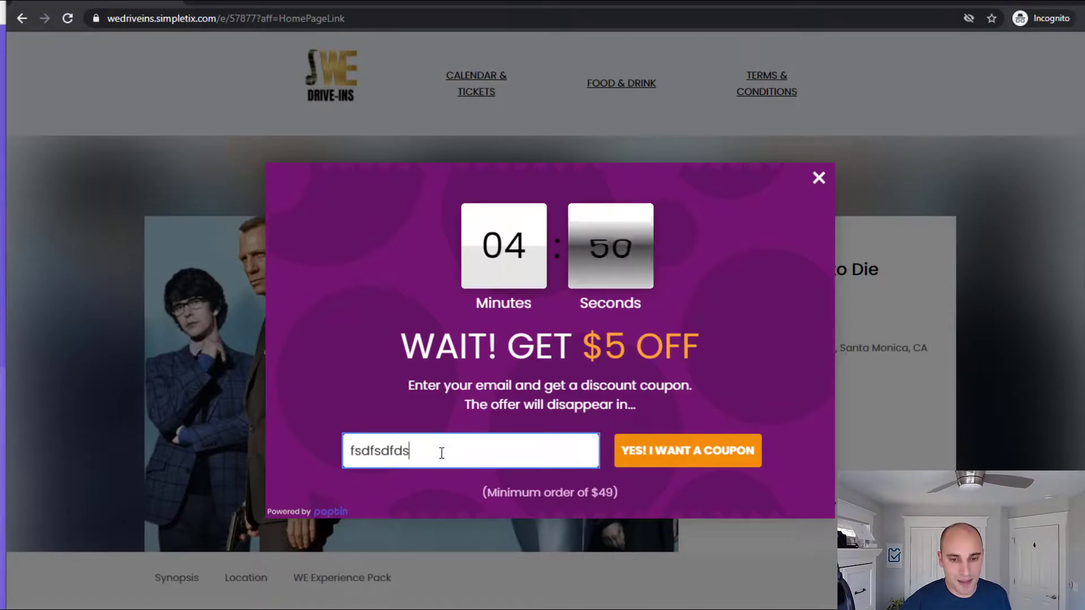
{"action": "type", "text": "@sdasdasad.com"}
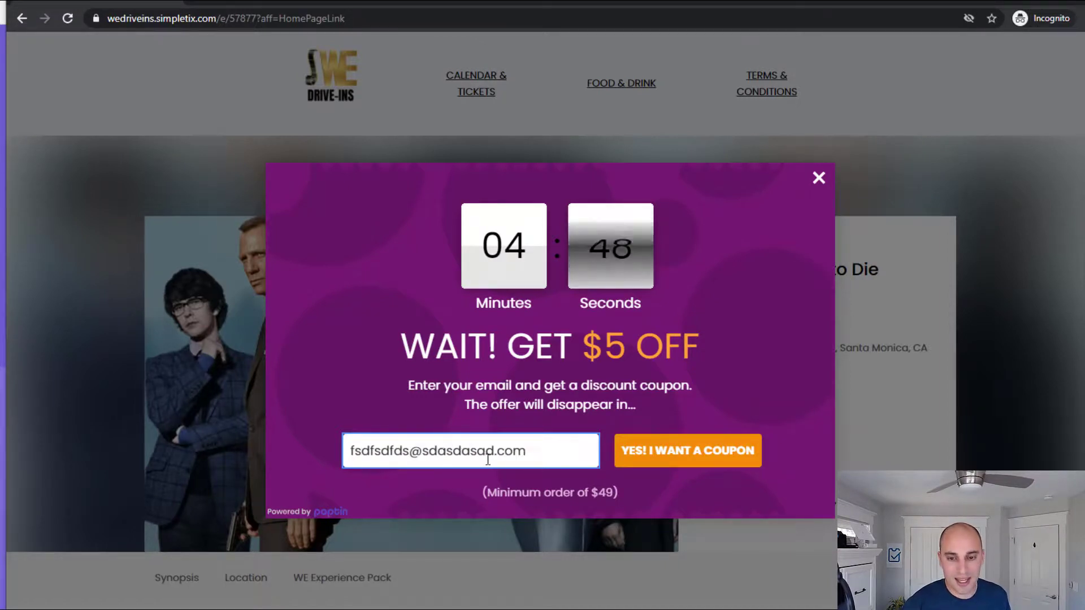
{"action": "left_click", "coordinate": [658, 462]}
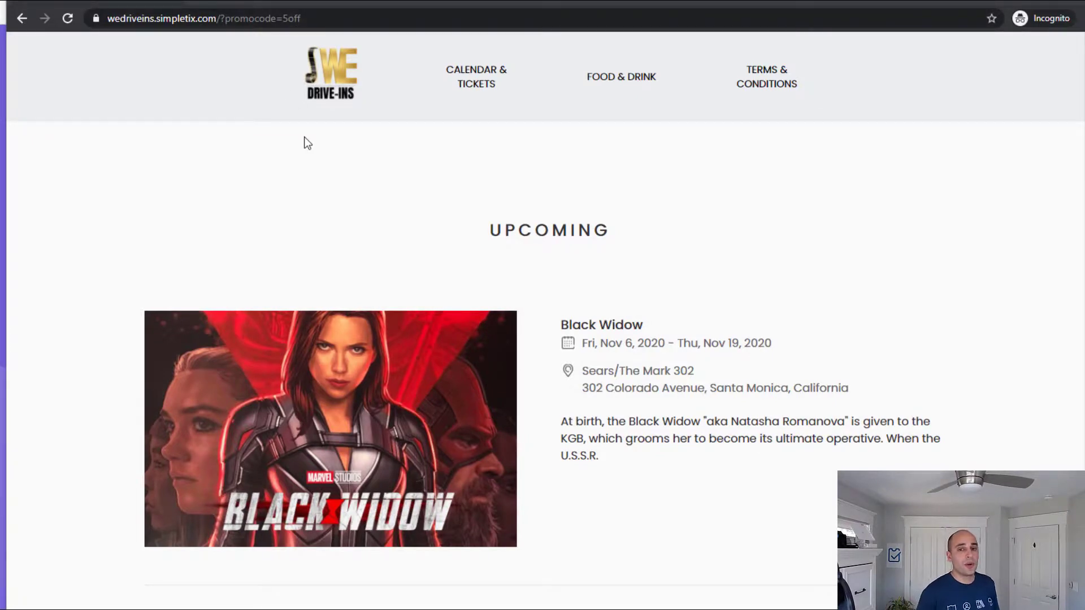
Open the Black Widow event to confirm promocode=5off carries over, then go back
{"action": "left_click", "coordinate": [363, 465]}
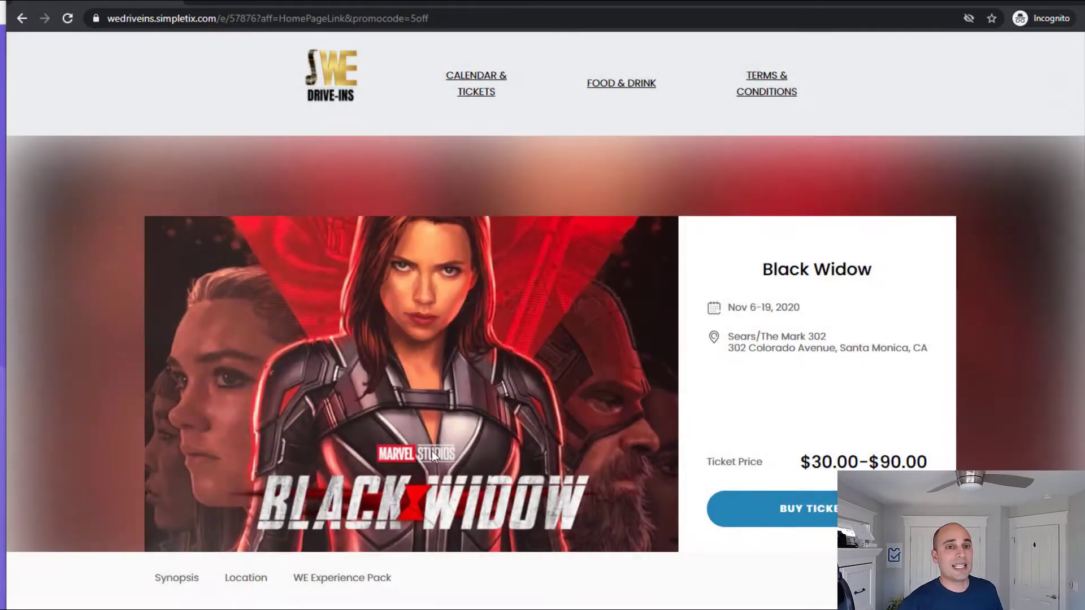
{"action": "left_click", "coordinate": [21, 19]}
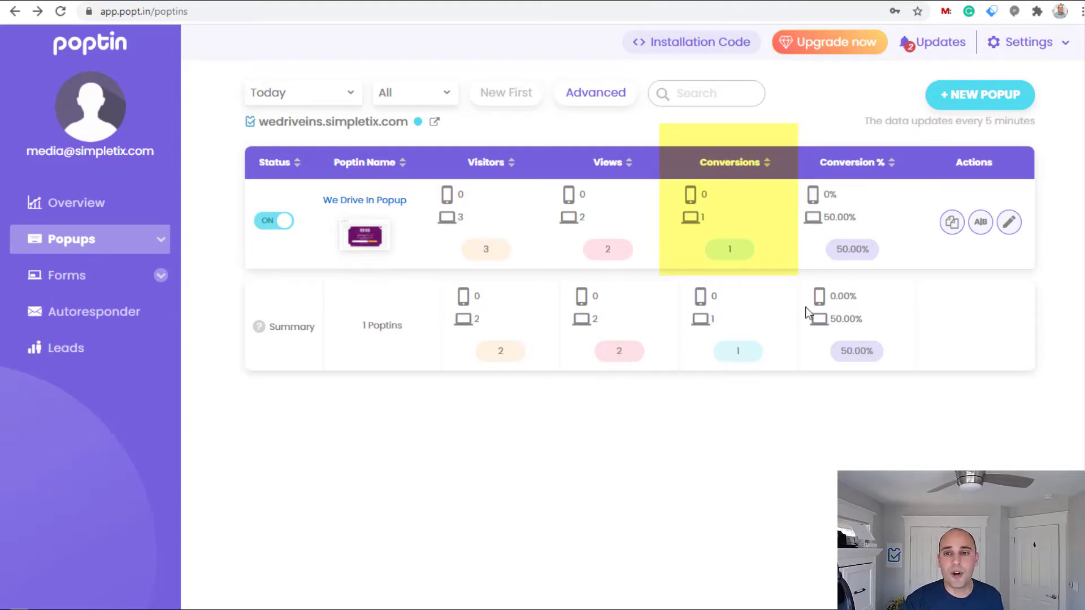
Open the We Drive In Popup conversions list to see the submitted test email
{"action": "left_click", "coordinate": [729, 253]}
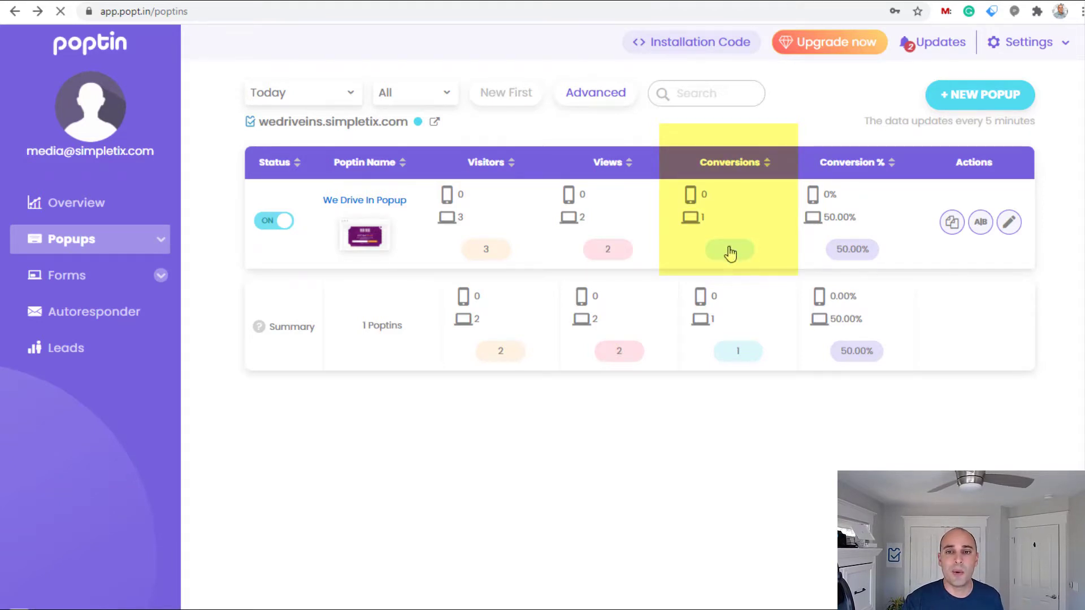